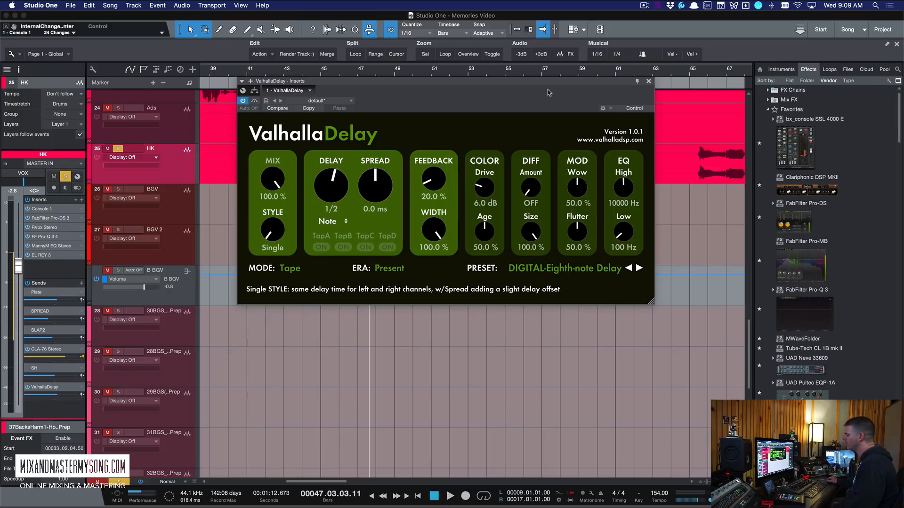
# Step: Load the delay preset "DIGITAL-Dotted 8th-Note Gutiar" and set its mix to 100%
pyautogui.moveTo(549, 84); pyautogui.dragTo(561, 85)
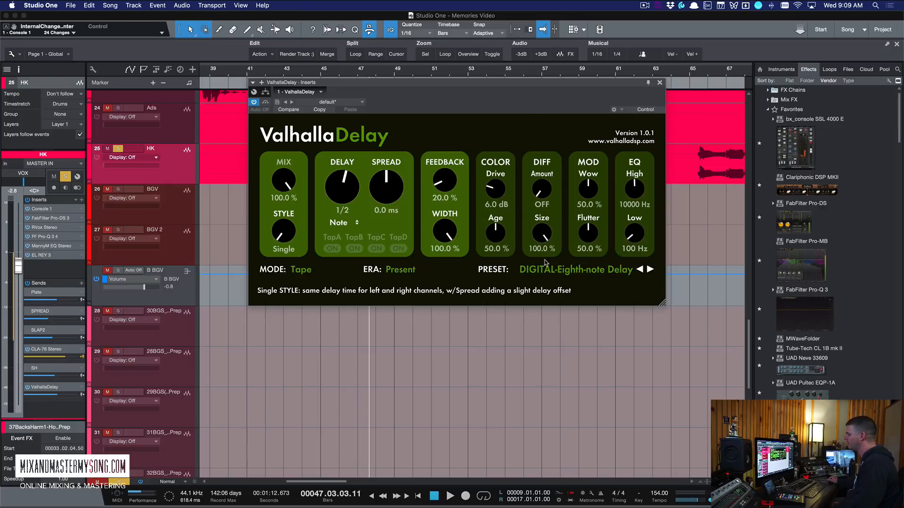
pyautogui.moveTo(533, 86); pyautogui.dragTo(519, 95)
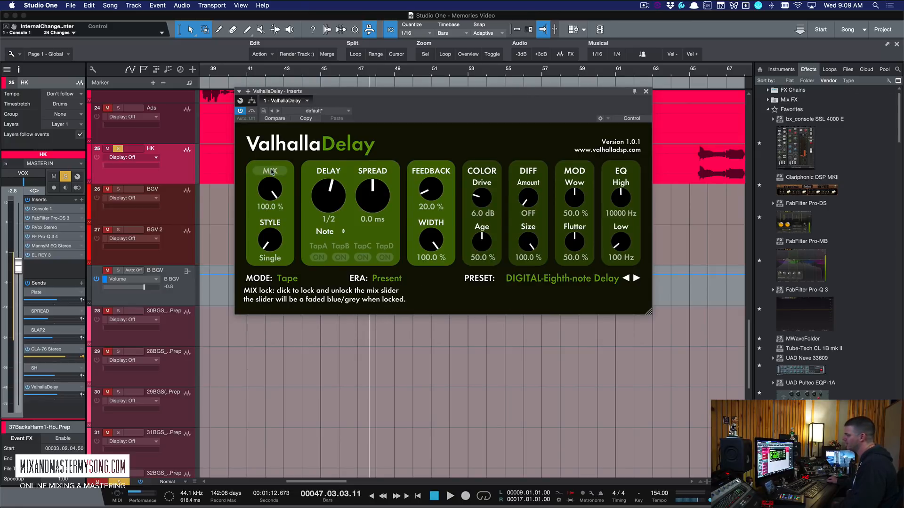
pyautogui.click(636, 278)
pyautogui.moveTo(271, 196); pyautogui.dragTo(272, 207)
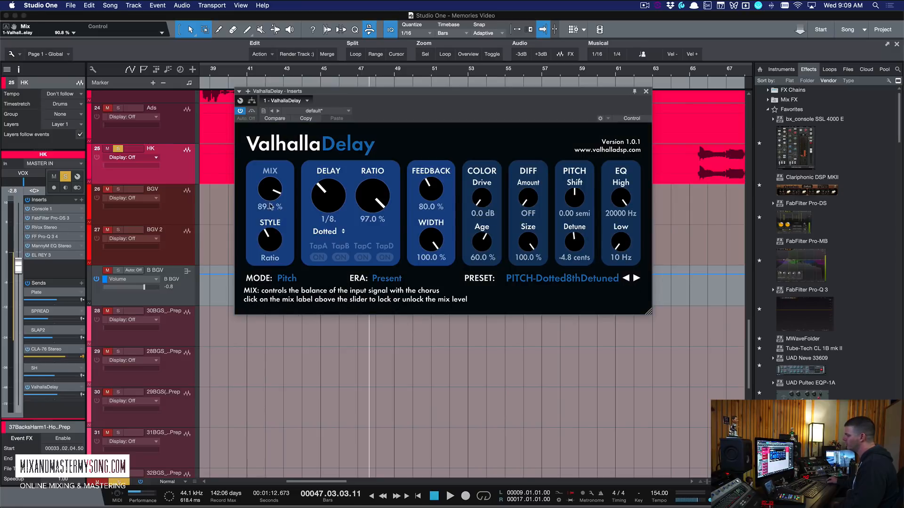
pyautogui.click(626, 278)
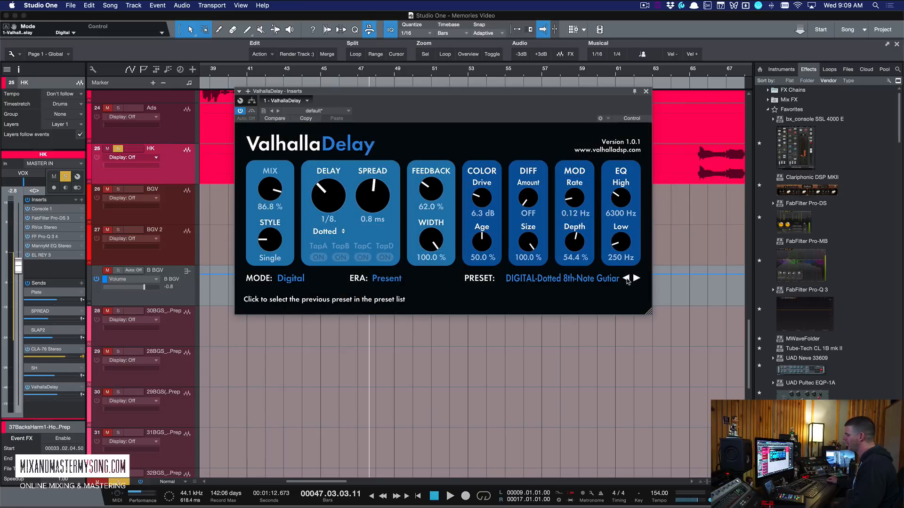
pyautogui.doubleClick(271, 193)
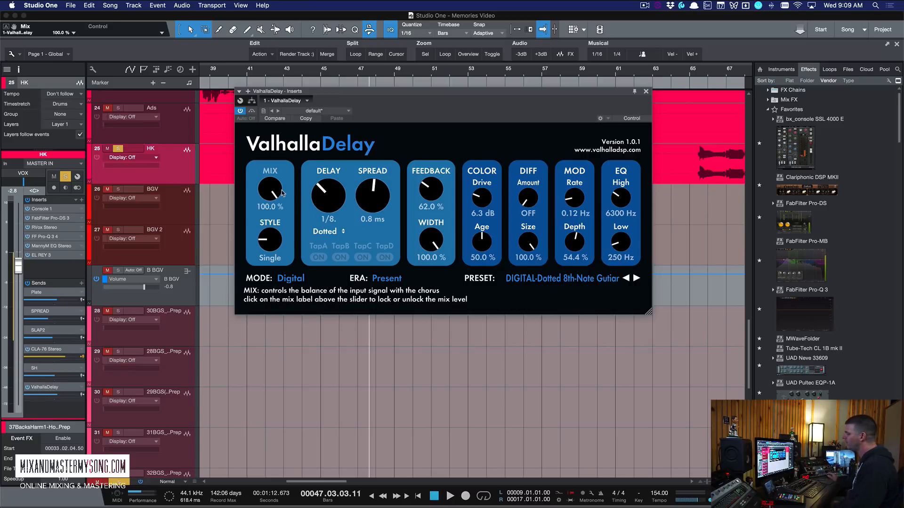
pyautogui.moveTo(398, 90); pyautogui.dragTo(391, 78)
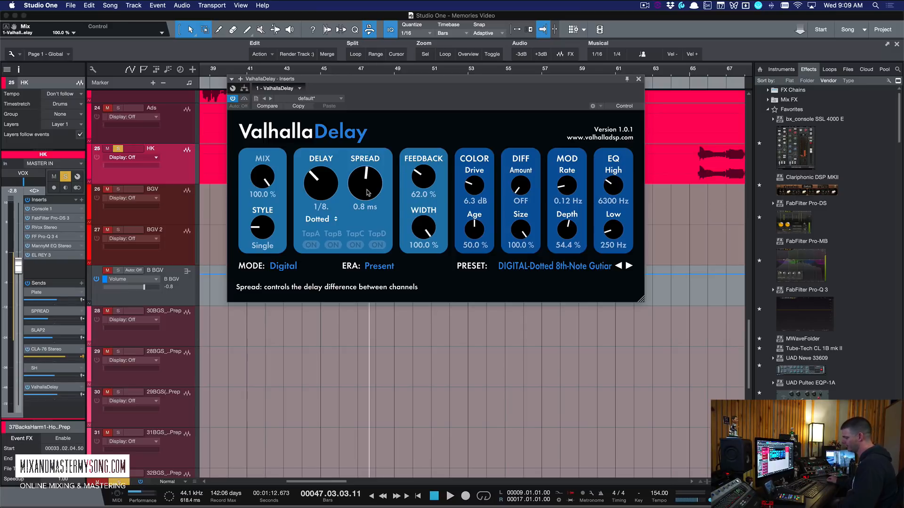
# Step: Cycle the delay style through Dual and Ratio to PingPong
pyautogui.moveTo(267, 227); pyautogui.dragTo(267, 222)
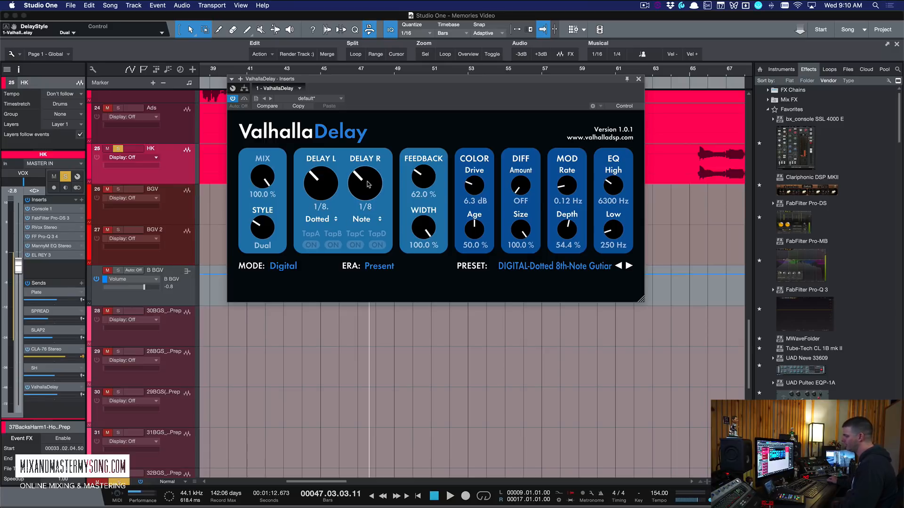
pyautogui.moveTo(263, 228); pyautogui.dragTo(264, 214)
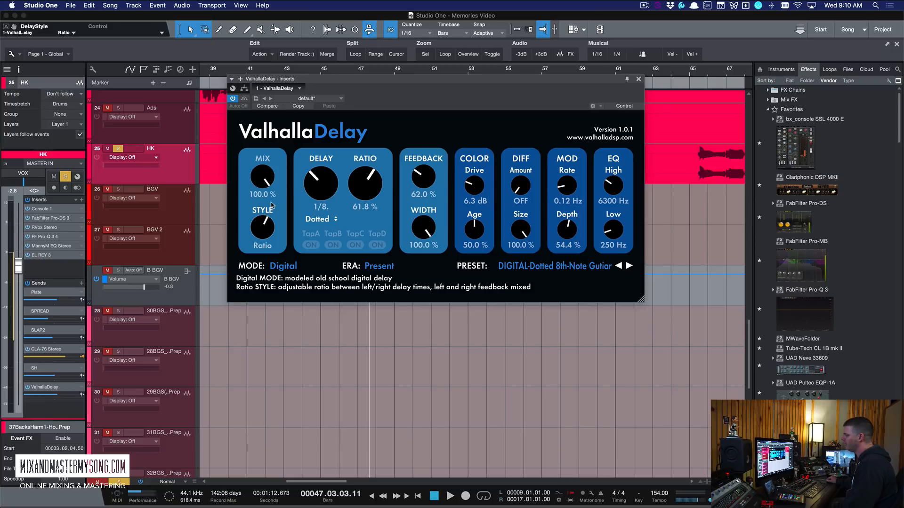
pyautogui.moveTo(265, 219); pyautogui.dragTo(278, 198)
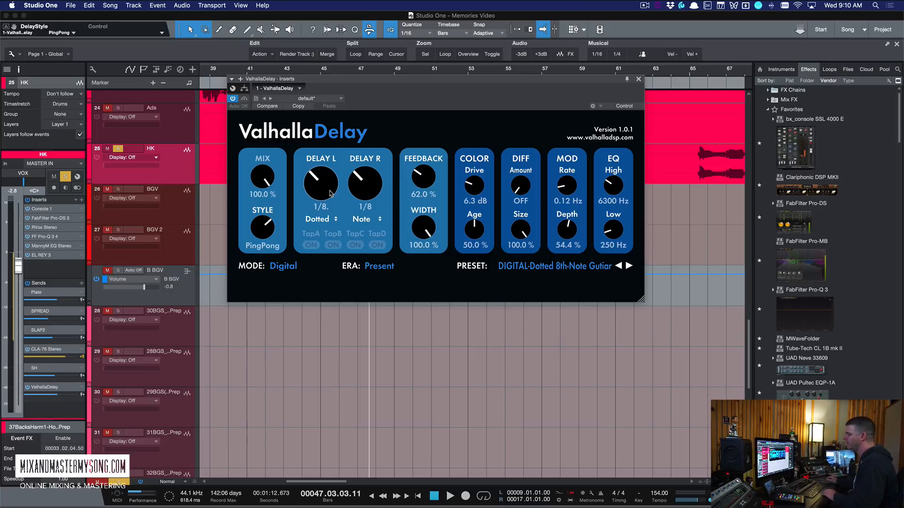
# Step: Set both the left and right ping-pong delays to 1/2 Note and audition the result on the vocal
pyautogui.moveTo(332, 191); pyautogui.dragTo(331, 171)
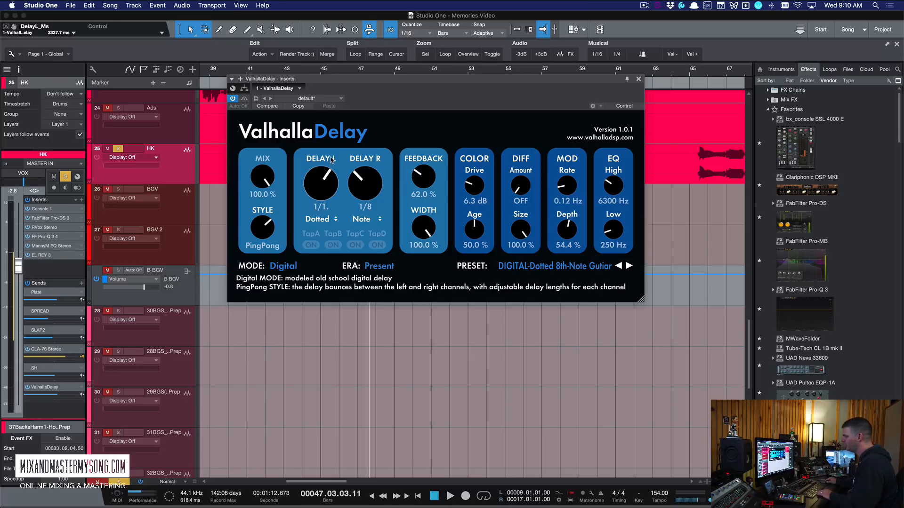
pyautogui.click(324, 220)
pyautogui.click(325, 239)
pyautogui.moveTo(321, 183); pyautogui.dragTo(378, 167)
pyautogui.click(362, 220)
pyautogui.click(363, 238)
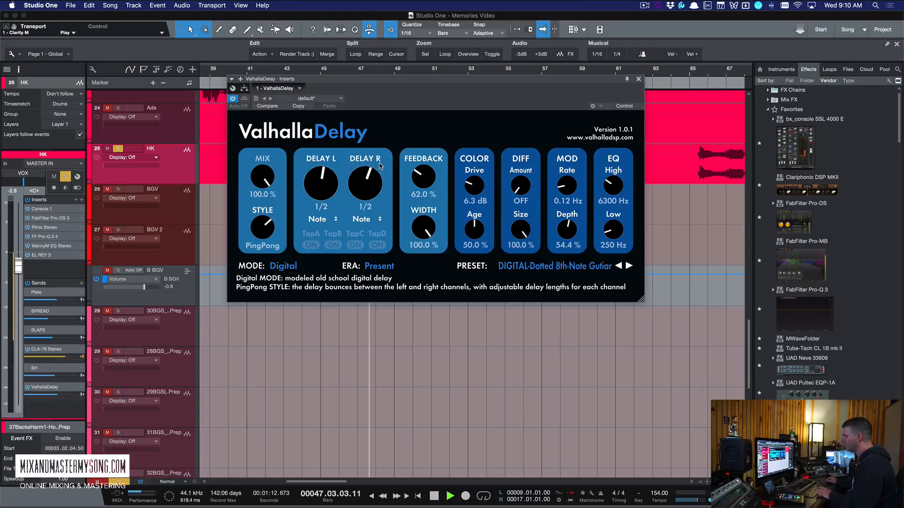
pyautogui.press('space')
pyautogui.moveTo(413, 82); pyautogui.dragTo(406, 128)
pyautogui.press('space')
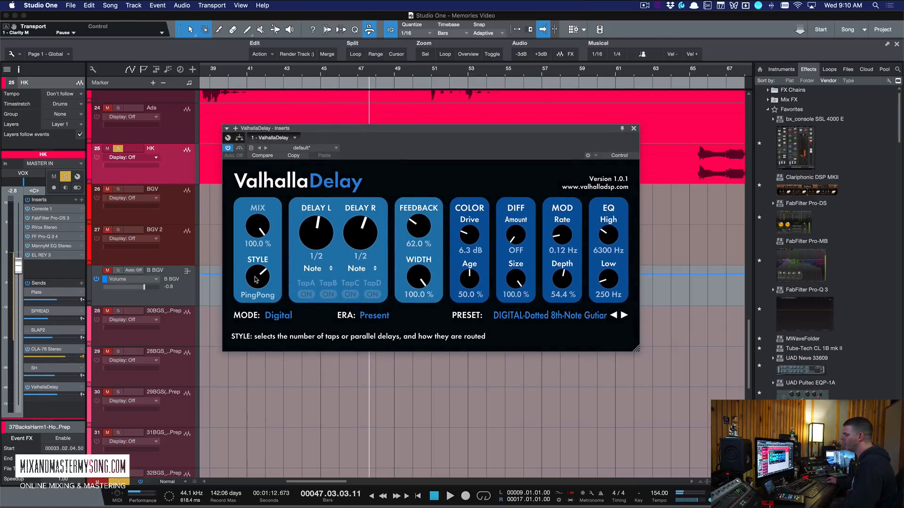
# Step: Try the Quad delay style, switching its feedback to Repeat and back to Swell while auditioning the vocal
pyautogui.moveTo(256, 282); pyautogui.dragTo(256, 277)
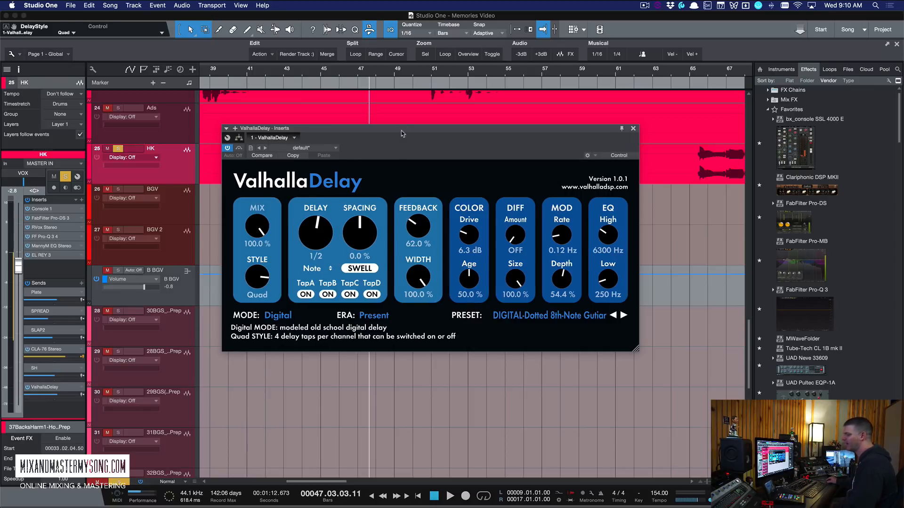
pyautogui.moveTo(401, 131); pyautogui.dragTo(410, 125)
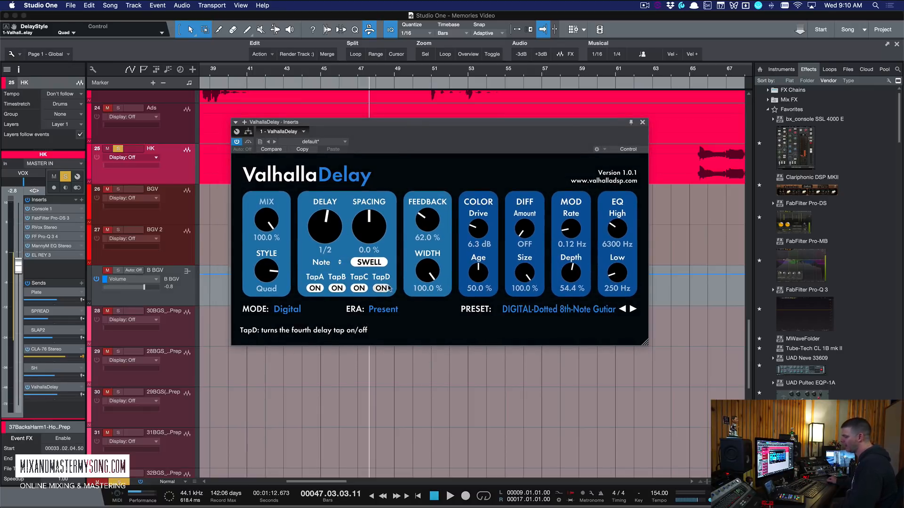
pyautogui.click(370, 262)
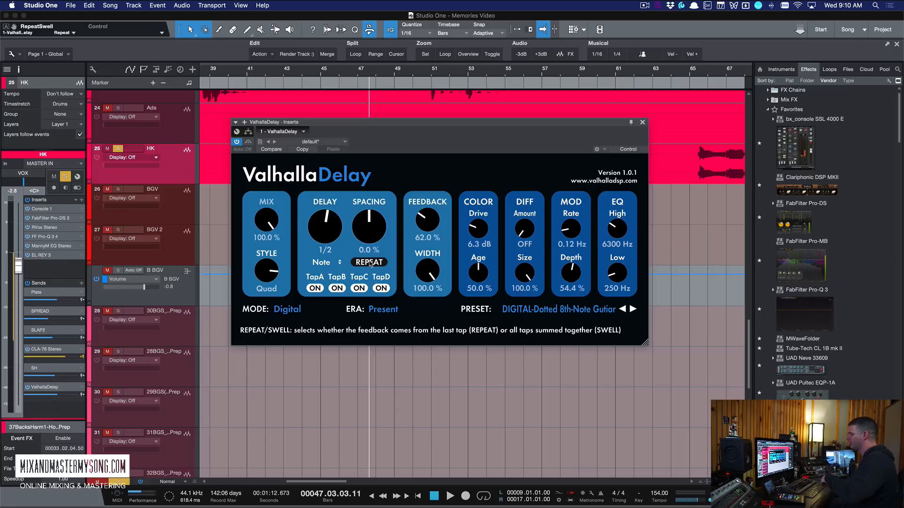
pyautogui.press('space')
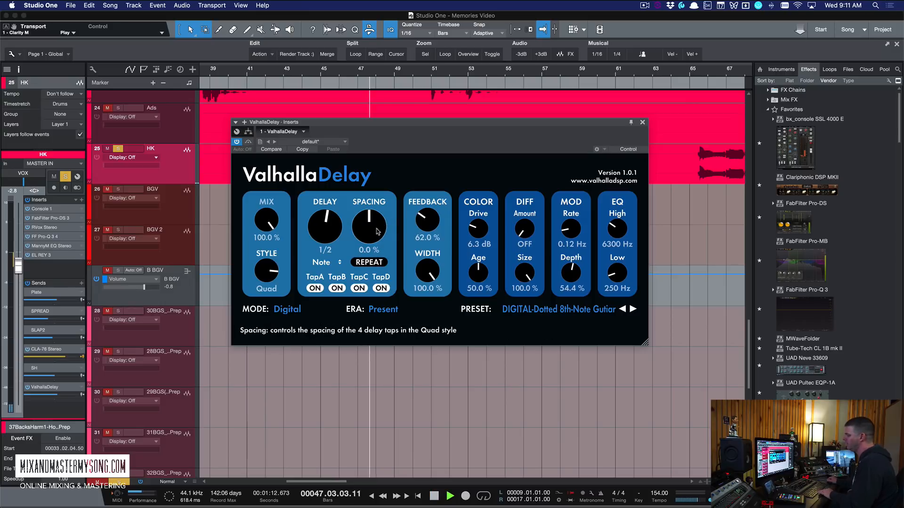
pyautogui.click(369, 263)
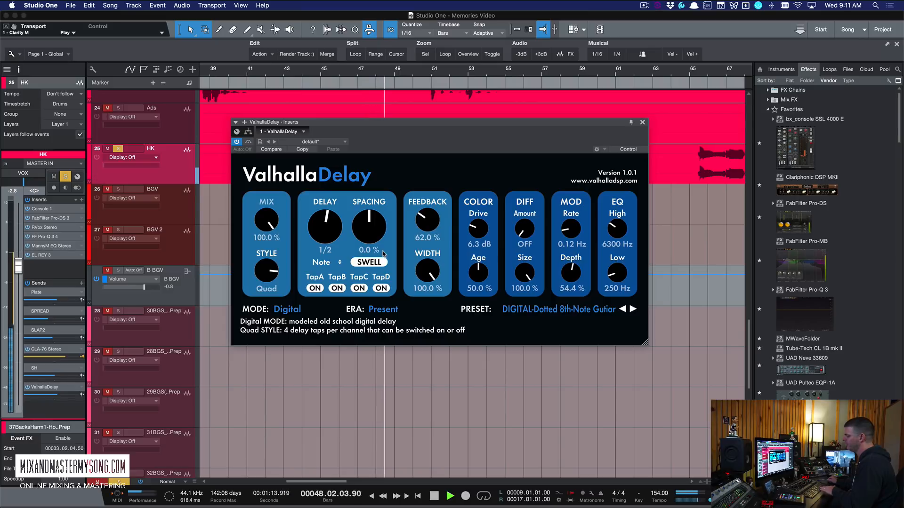
pyautogui.press('space')
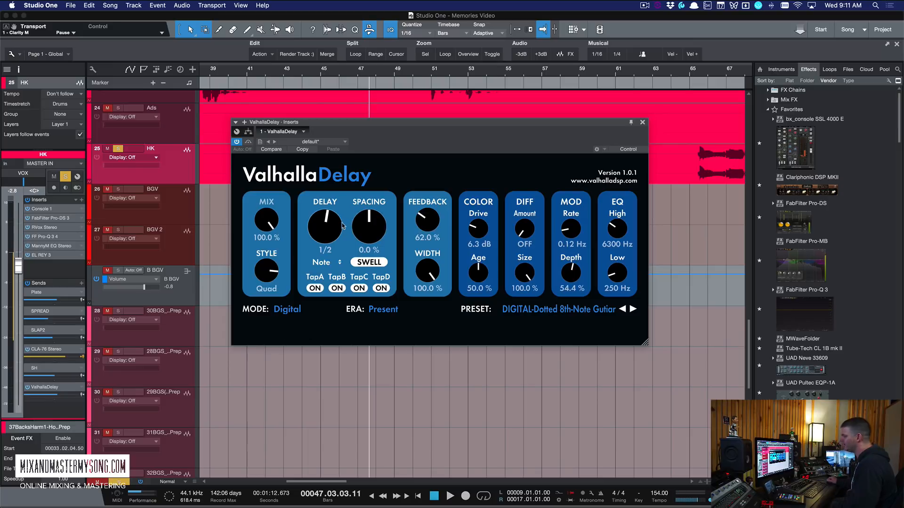
# Step: Return the delay style to Single and reposition the plug-in window
pyautogui.moveTo(429, 131); pyautogui.dragTo(428, 158)
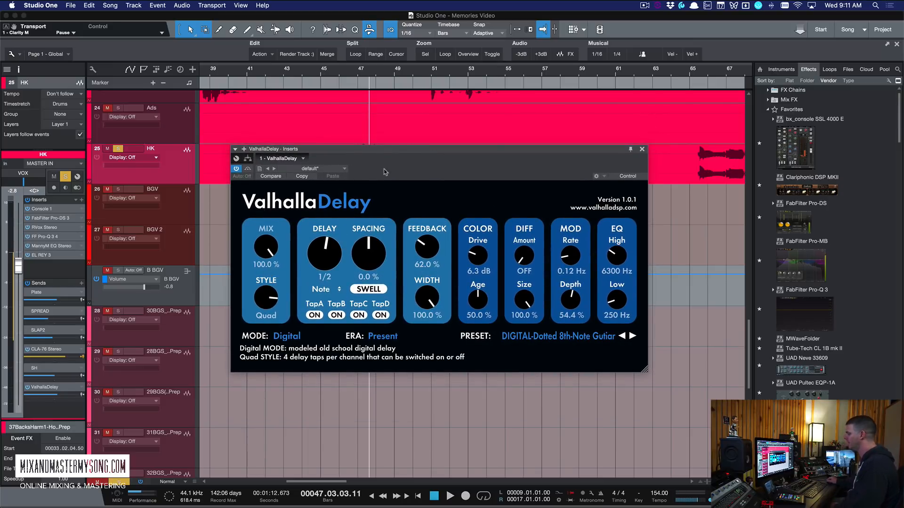
pyautogui.moveTo(267, 294); pyautogui.dragTo(267, 297)
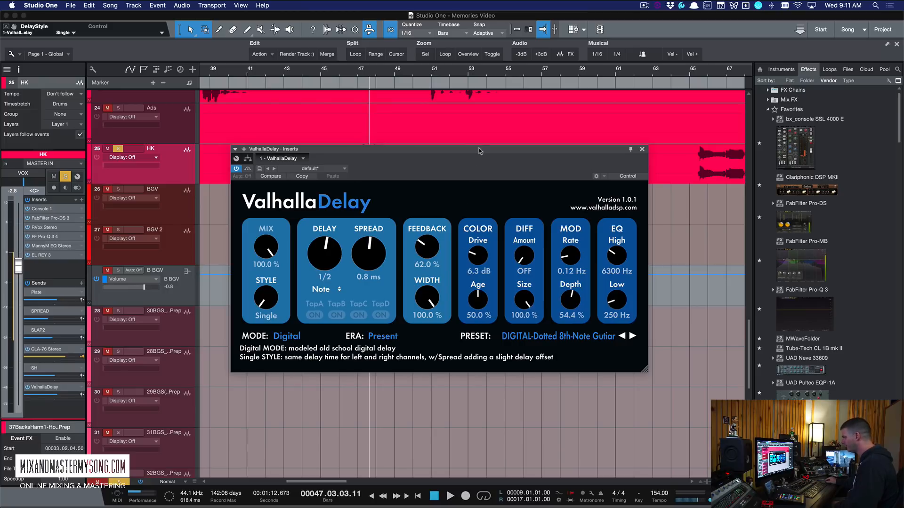
pyautogui.moveTo(478, 149); pyautogui.dragTo(456, 143)
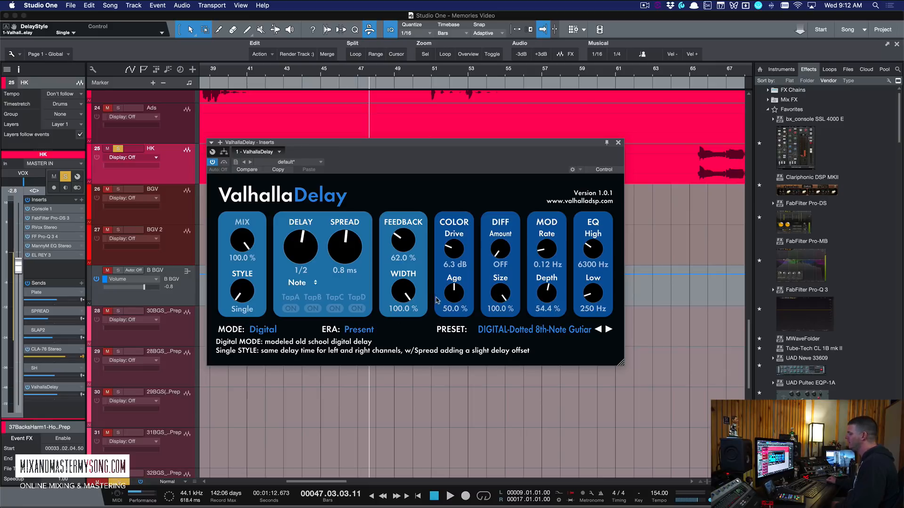
pyautogui.moveTo(473, 147); pyautogui.dragTo(464, 146)
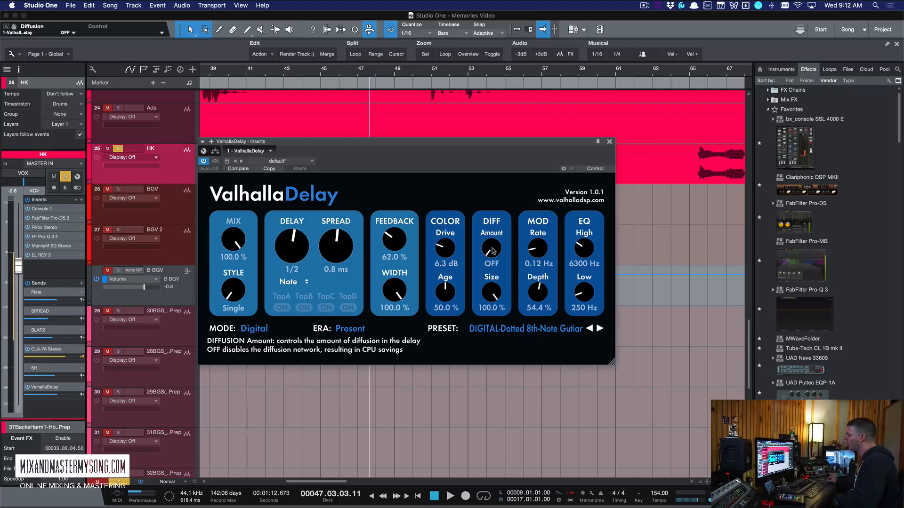
# Step: Try a diffusion amount of 100% on the vocal delay, audition it, and turn diffusion back off
pyautogui.moveTo(492, 251); pyautogui.dragTo(512, 121)
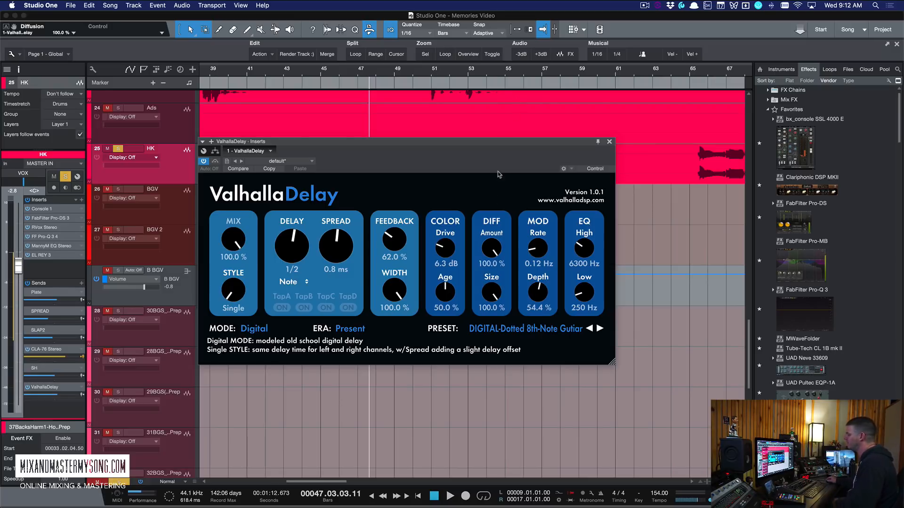
pyautogui.press('space')
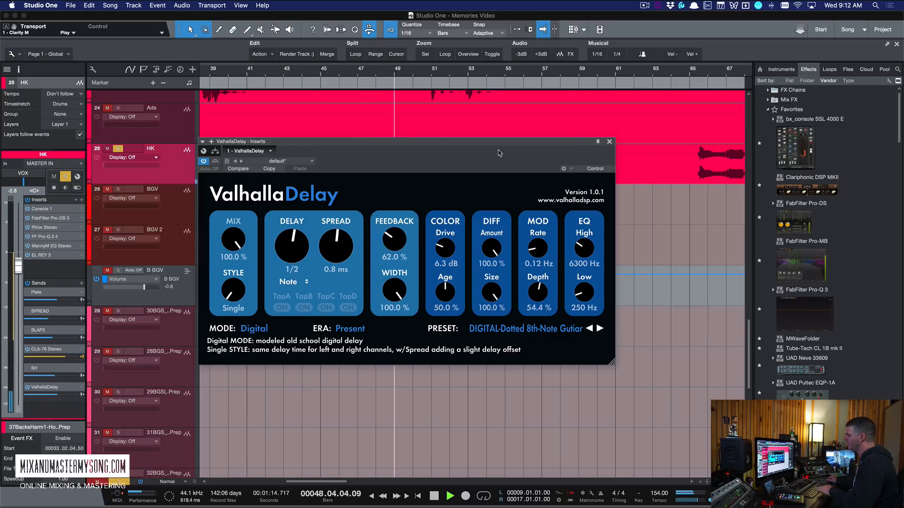
pyautogui.press('space')
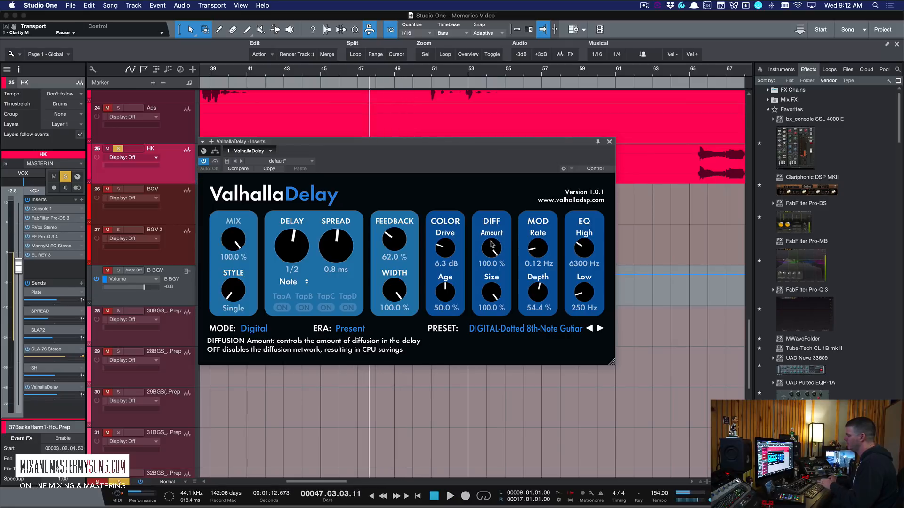
pyautogui.moveTo(491, 245); pyautogui.dragTo(467, 448)
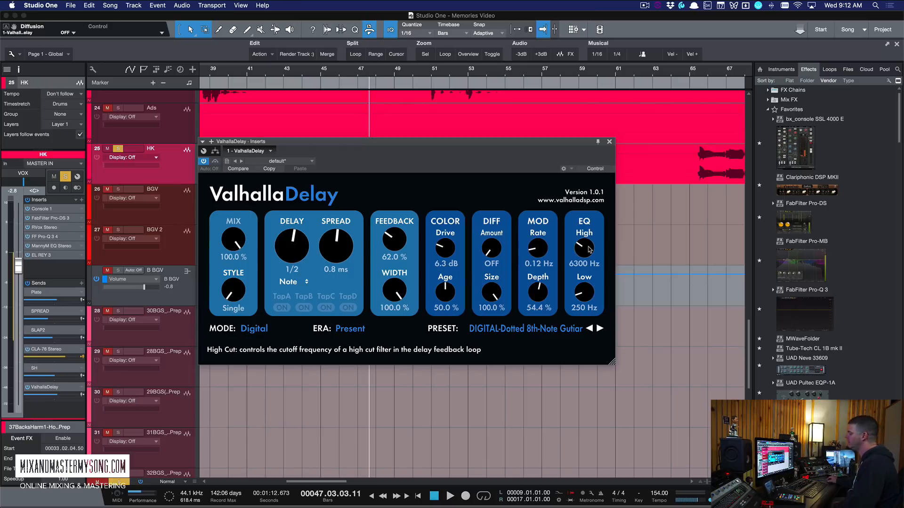
# Step: Narrow the delay's EQ with a 1420 Hz low cut and an 1840 Hz high cut, and audition it
pyautogui.moveTo(585, 296); pyautogui.dragTo(590, 231)
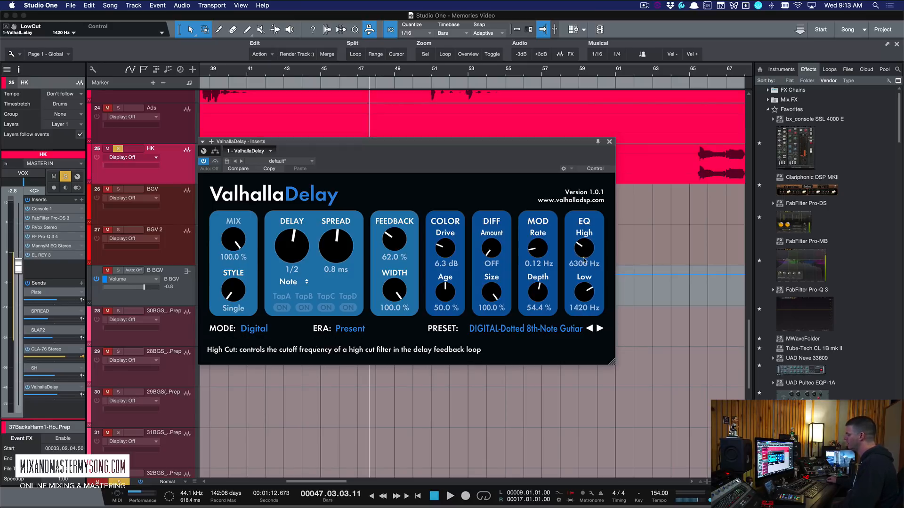
pyautogui.press('space')
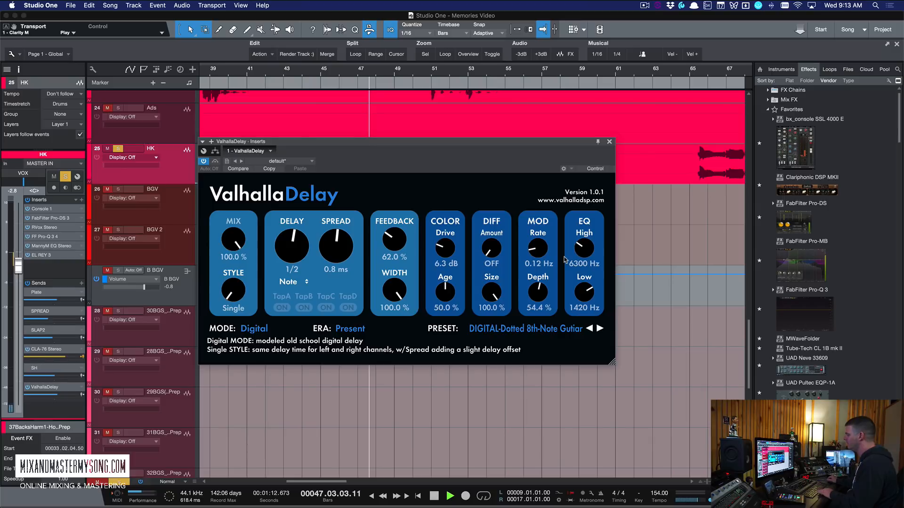
pyautogui.moveTo(584, 247); pyautogui.dragTo(585, 274)
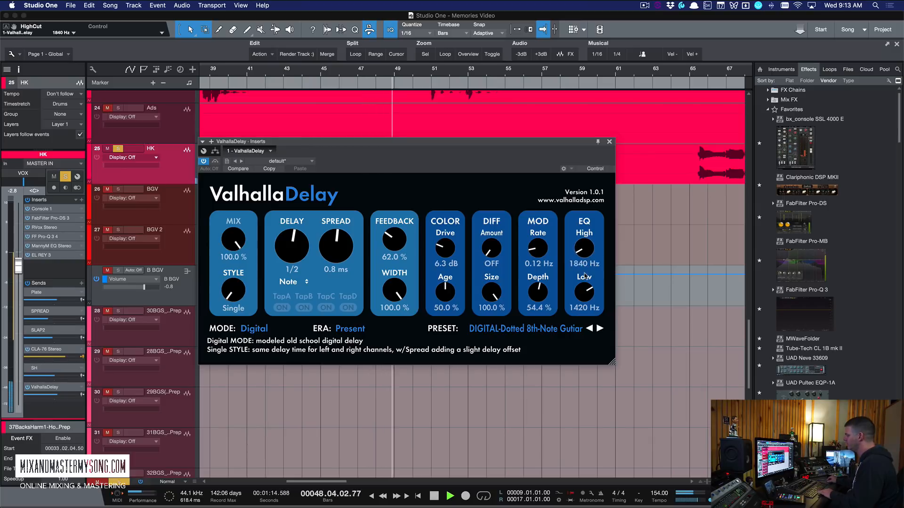
pyautogui.press('space')
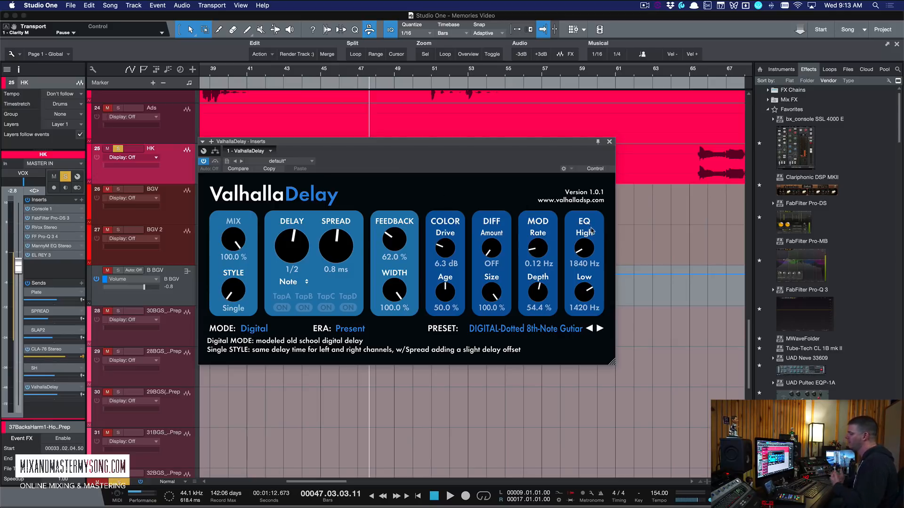
# Step: Switch the delay mode to Tape and on to HiFi to compare the two delay models
pyautogui.moveTo(545, 141); pyautogui.dragTo(572, 132)
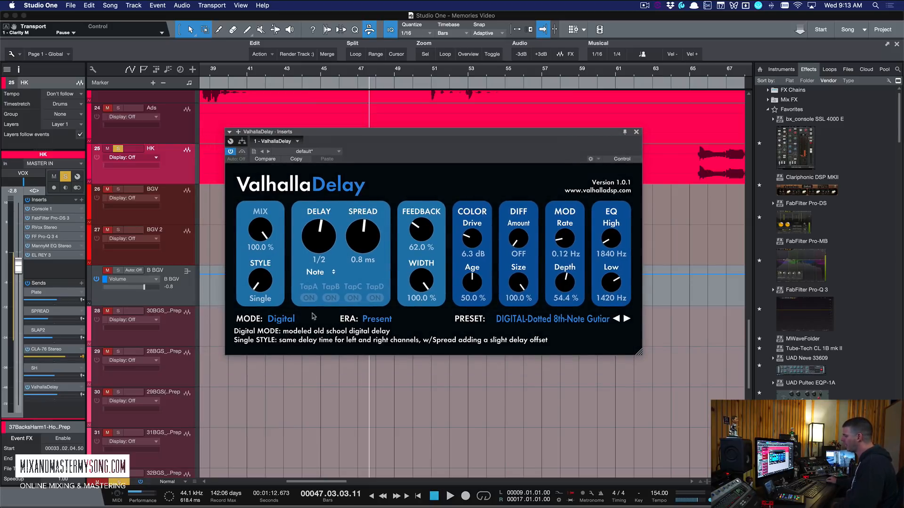
pyautogui.click(273, 320)
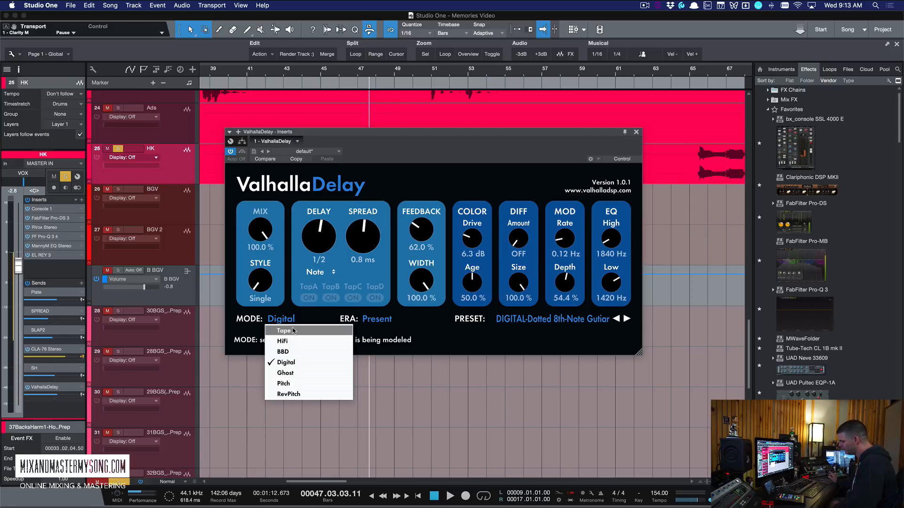
pyautogui.click(292, 331)
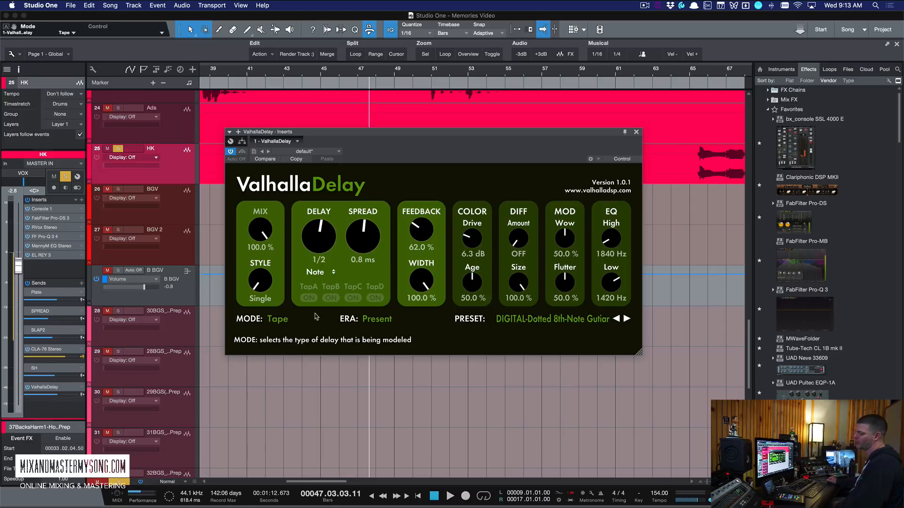
pyautogui.click(280, 321)
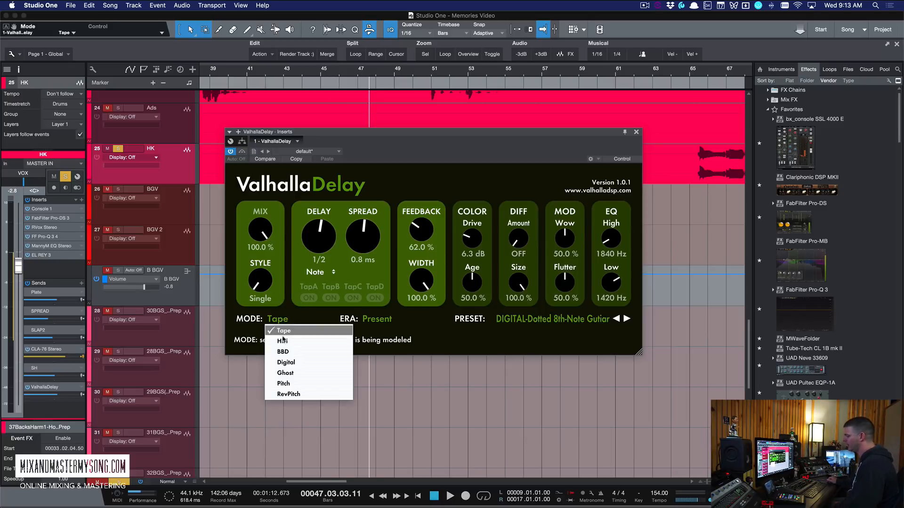
pyautogui.click(281, 339)
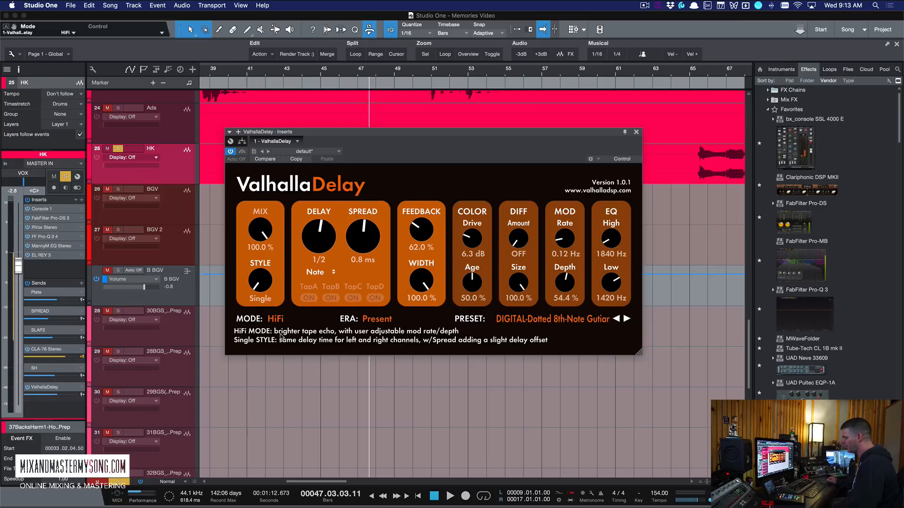
# Step: Switch the delay mode to BBD, audition it on the vocal, and reposition the plug-in window
pyautogui.click(277, 320)
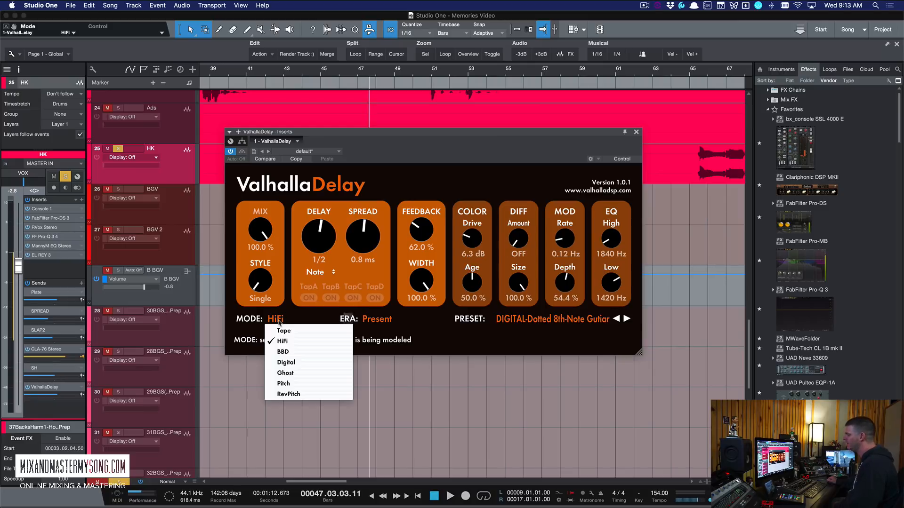
pyautogui.click(281, 351)
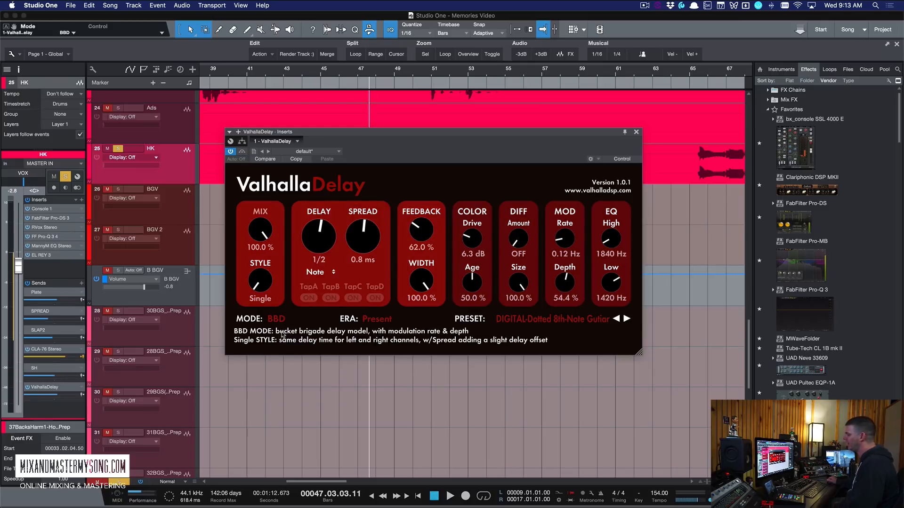
pyautogui.moveTo(388, 133); pyautogui.dragTo(392, 187)
pyautogui.press('space')
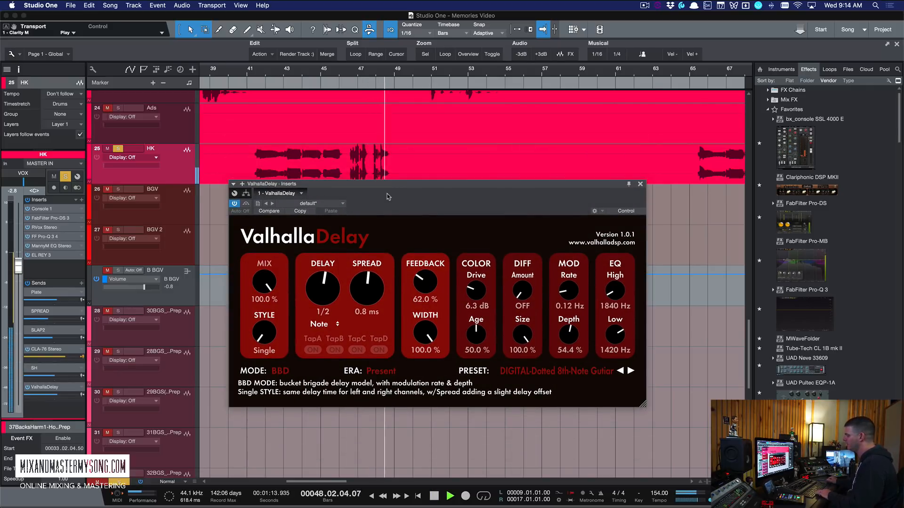
pyautogui.press('space')
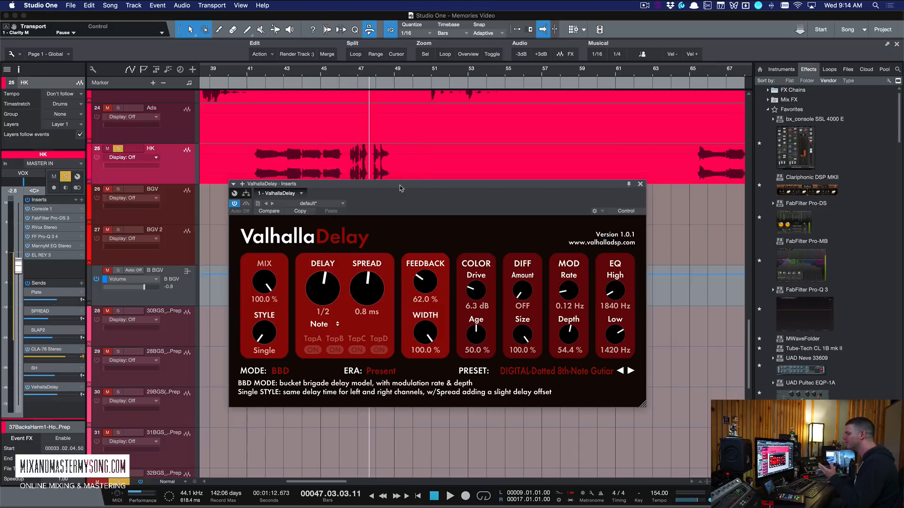
pyautogui.moveTo(400, 188); pyautogui.dragTo(399, 173)
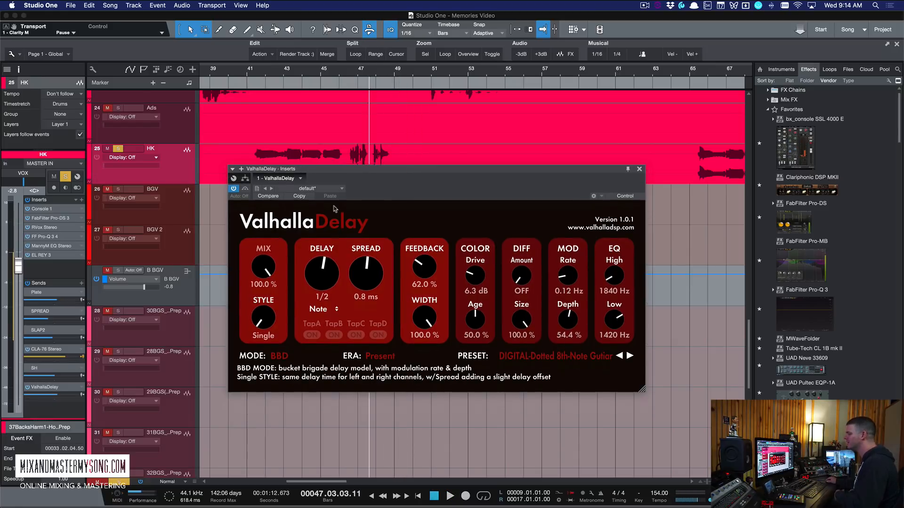
# Step: Change the delay mode to Digital and on to Ghost
pyautogui.click(279, 356)
pyautogui.click(284, 399)
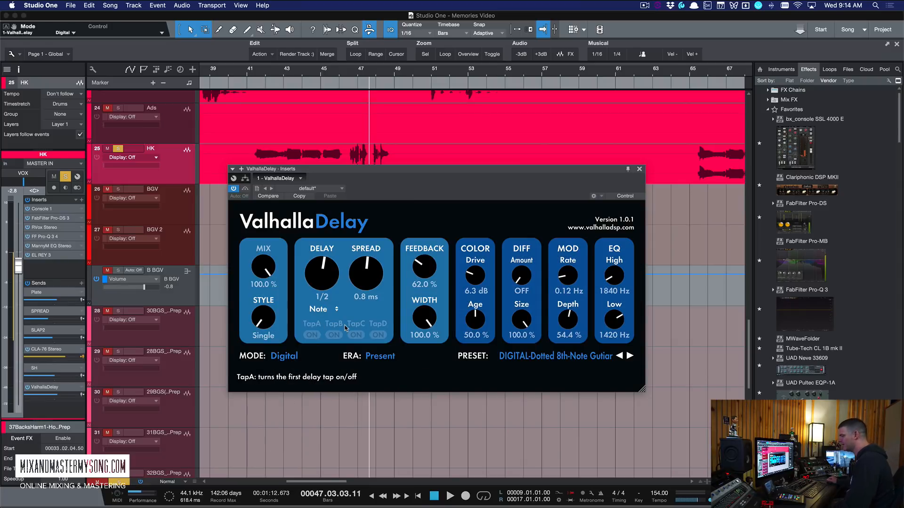
pyautogui.click(288, 357)
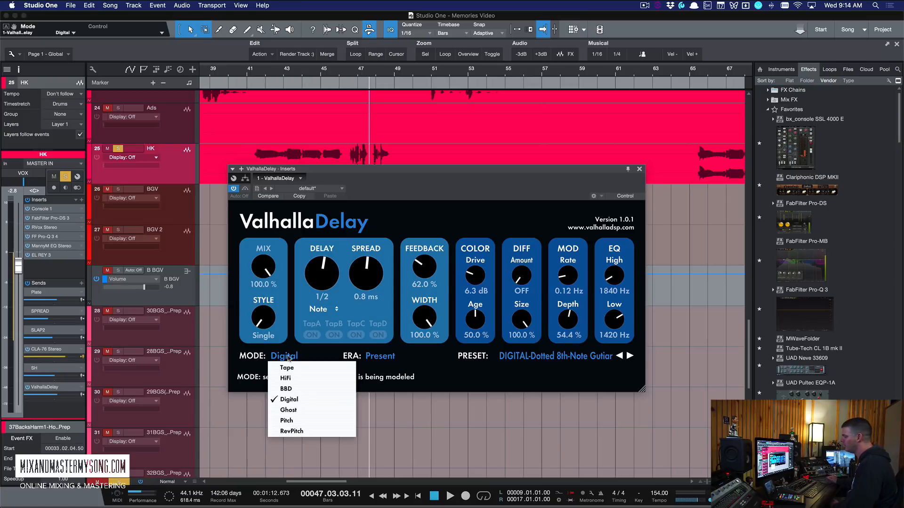
pyautogui.click(289, 410)
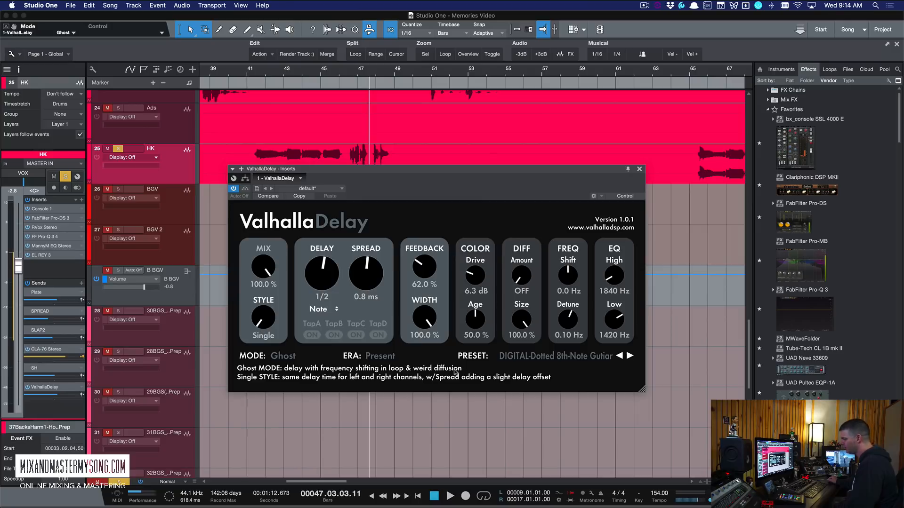
# Step: Audition the Ghost delay on the vocal while raising the diffusion amount to 41.1%
pyautogui.moveTo(409, 170); pyautogui.dragTo(426, 176)
pyautogui.press('space')
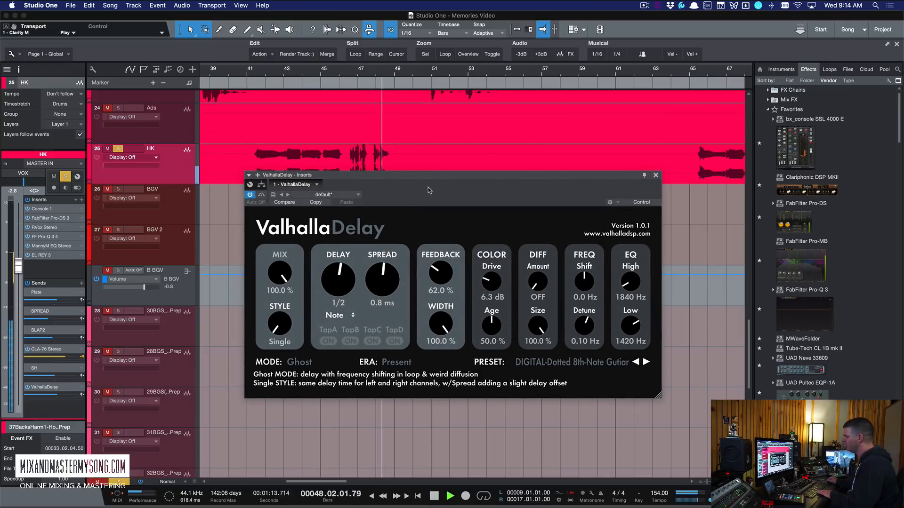
pyautogui.moveTo(537, 283); pyautogui.dragTo(527, 230)
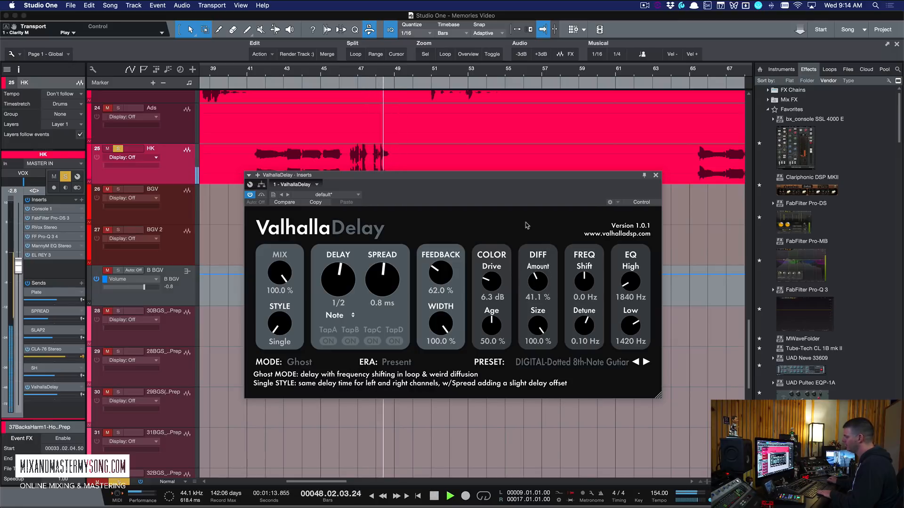
pyautogui.press('space')
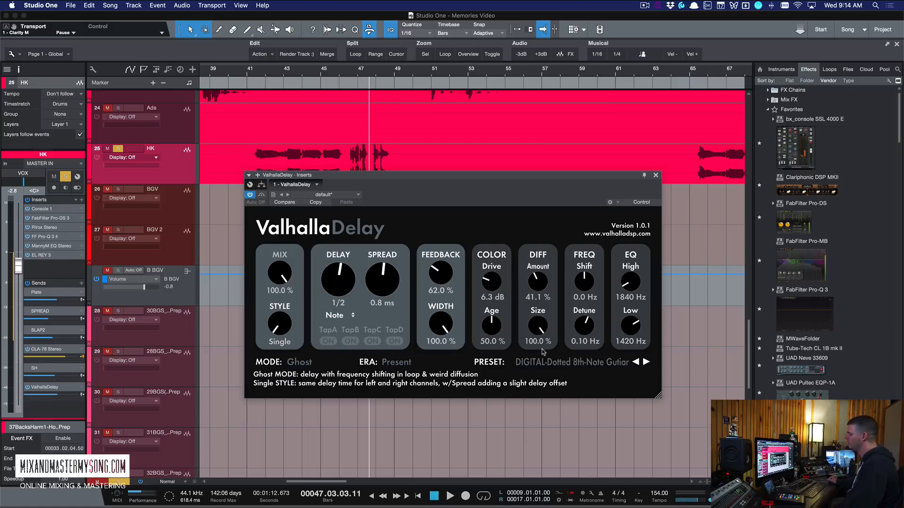
# Step: Switch the delay mode to Pitch and set the pitch shift to 1.34 semitones
pyautogui.click(300, 362)
pyautogui.click(304, 427)
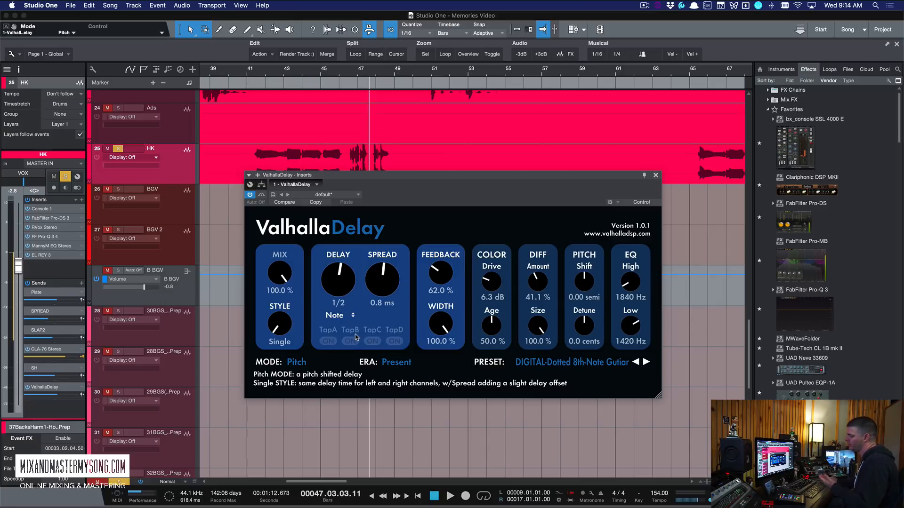
pyautogui.moveTo(582, 281); pyautogui.dragTo(575, 288)
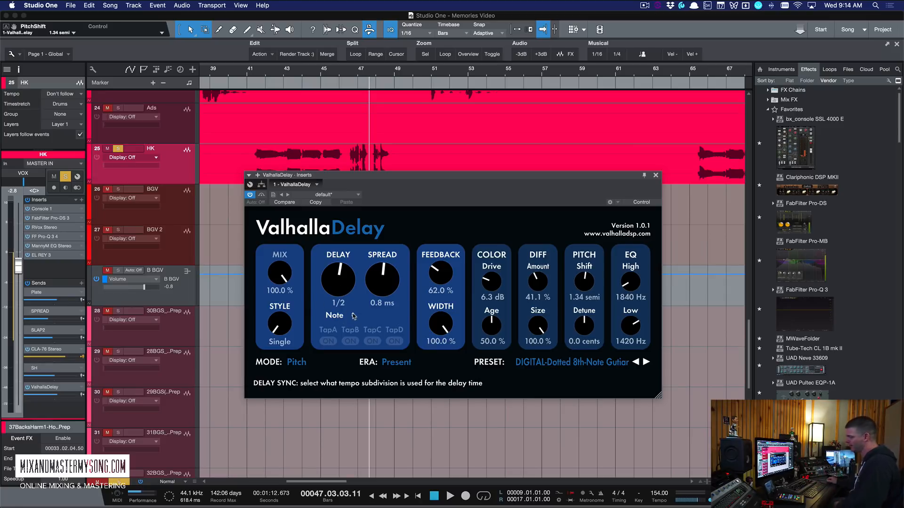
# Step: Switch the delay mode to RevPitch and audition it on the vocal, both with diffusion on and with it turned off
pyautogui.click(296, 362)
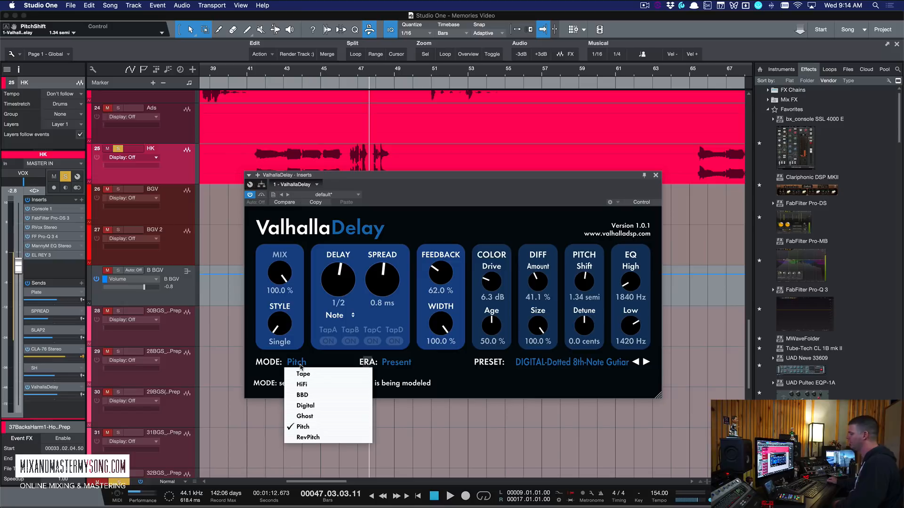
pyautogui.click(309, 438)
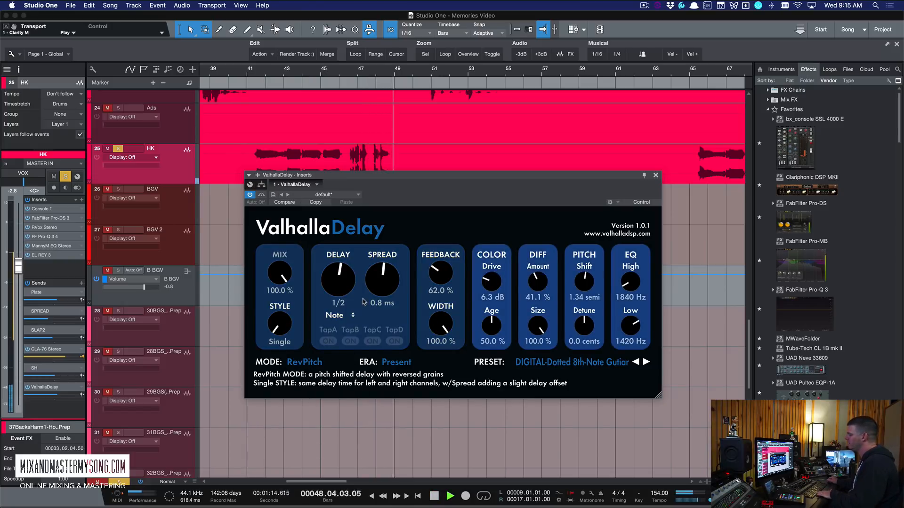
pyautogui.press('space')
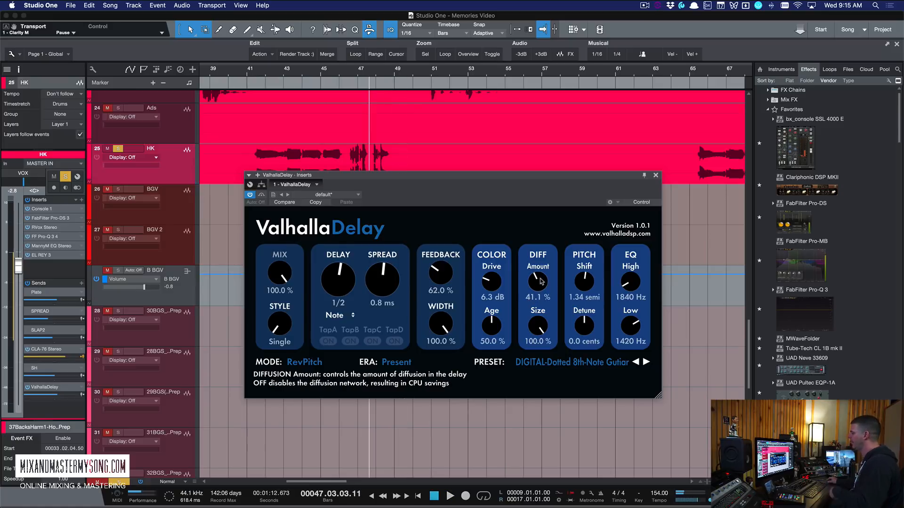
pyautogui.moveTo(541, 283); pyautogui.dragTo(524, 351)
pyautogui.press('space')
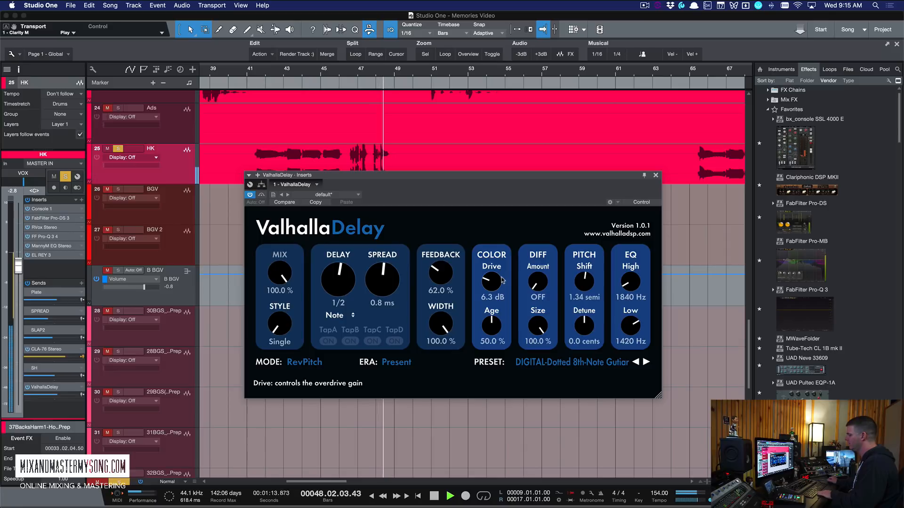
pyautogui.press('space')
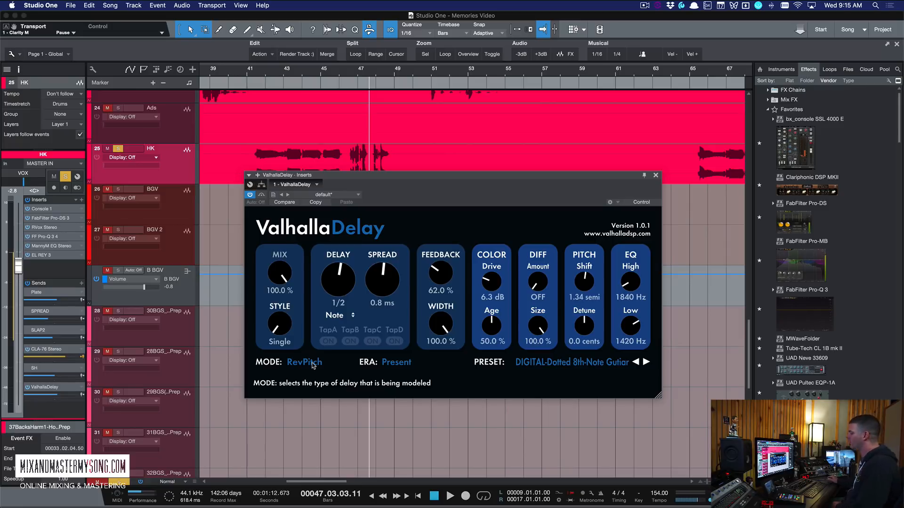
# Step: Move the plug-in window just below the HK vocal track so its clips are uncovered
pyautogui.moveTo(458, 183); pyautogui.dragTo(442, 196)
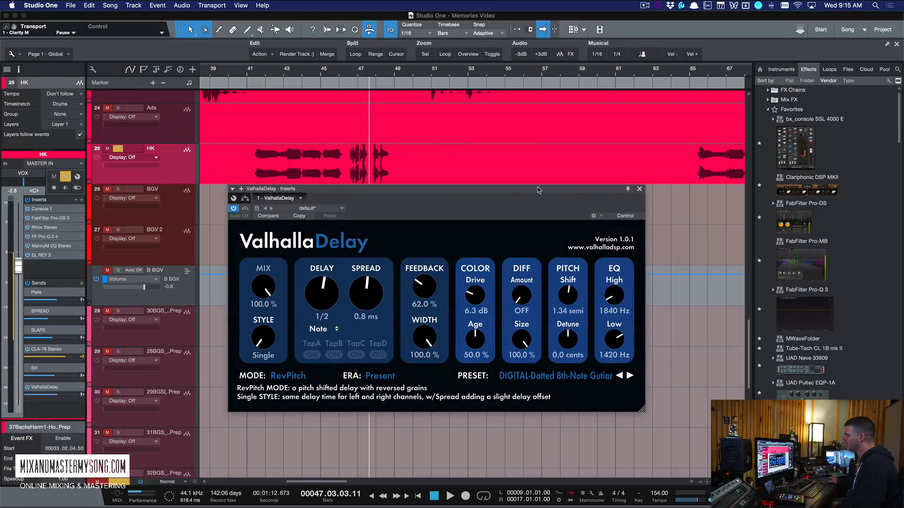
pyautogui.moveTo(540, 190); pyautogui.dragTo(535, 192)
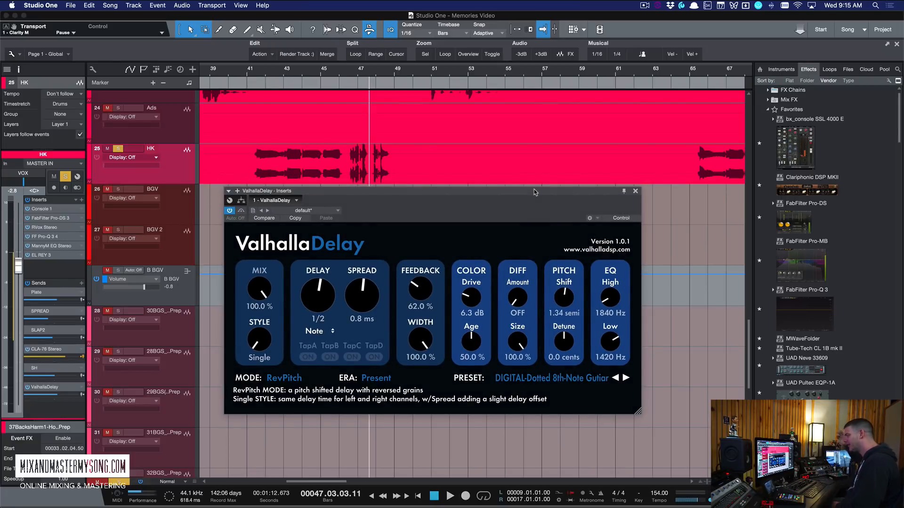
pyautogui.moveTo(534, 192); pyautogui.dragTo(535, 190)
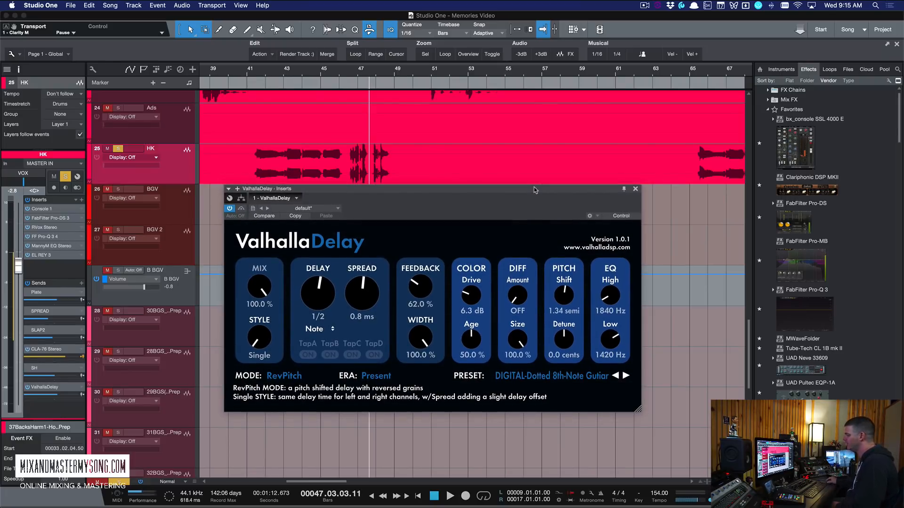
# Step: Load the DIGITAL-Mono Quarter-Note Vocal preset from the Quarter-Note echoes and audition it on the vocal
pyautogui.click(549, 375)
pyautogui.moveTo(532, 291)
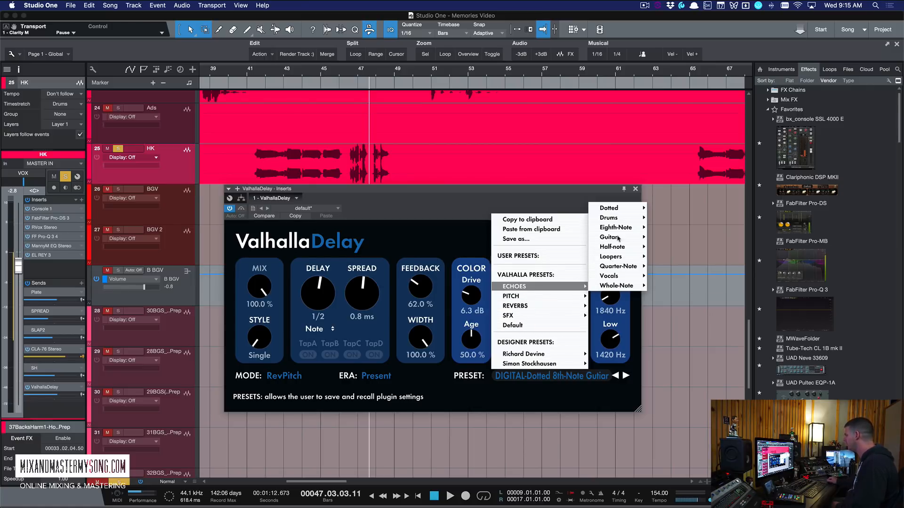
pyautogui.moveTo(619, 231)
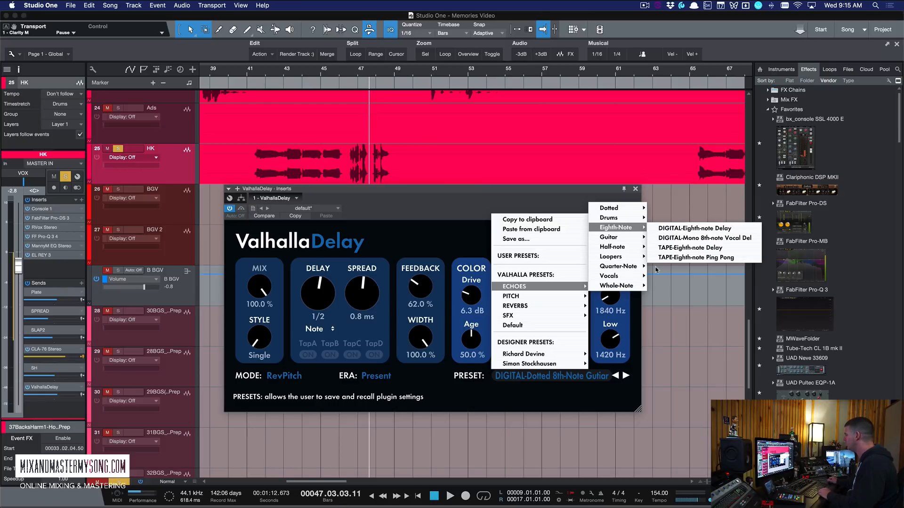
pyautogui.moveTo(628, 266)
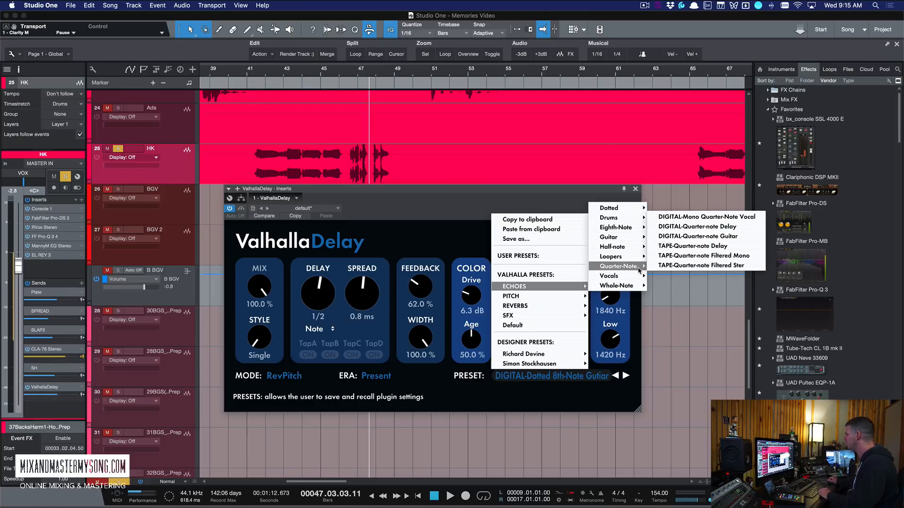
pyautogui.click(702, 218)
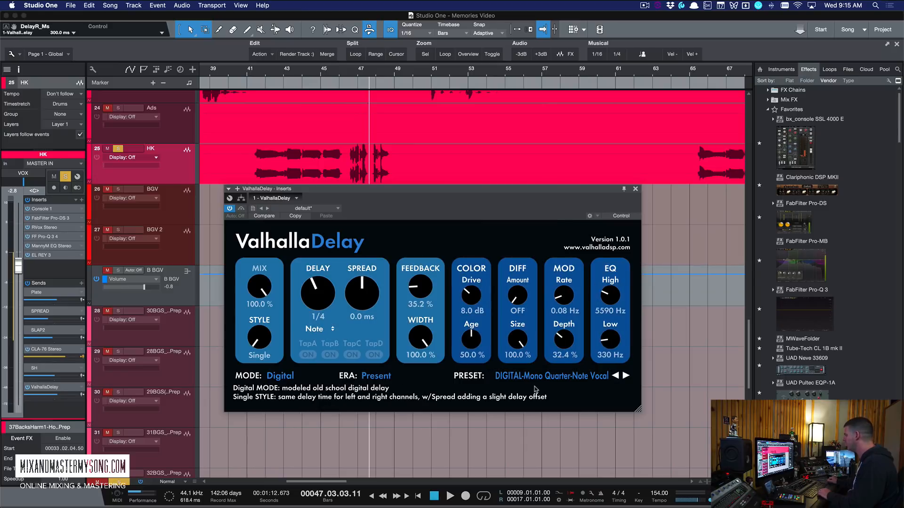
pyautogui.press('space')
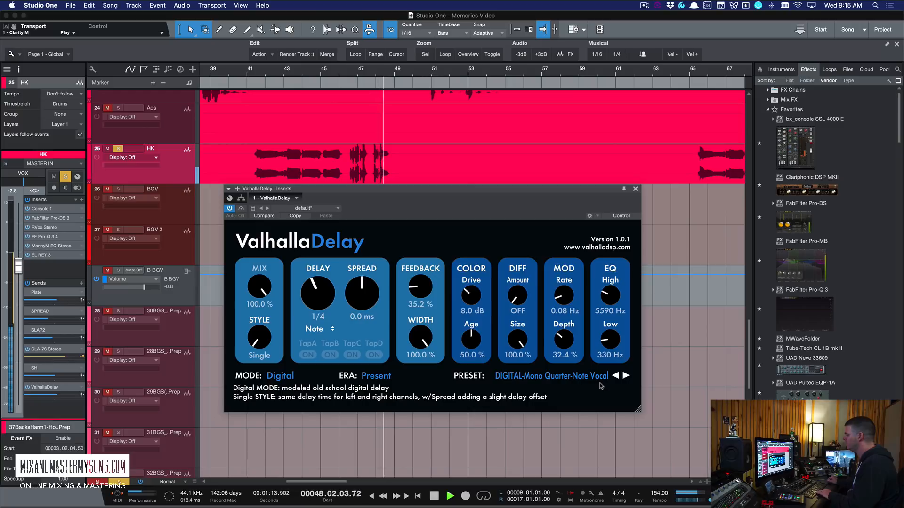
pyautogui.press('space')
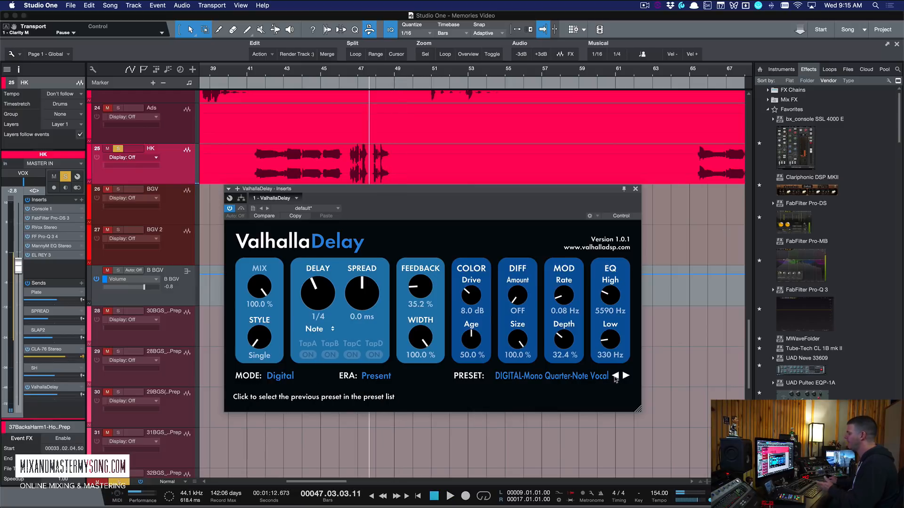
# Step: Browse the preset categories, load HiFi-Pop Vocal Delay from the Vocals echoes, and audition it on the vocal
pyautogui.click(587, 376)
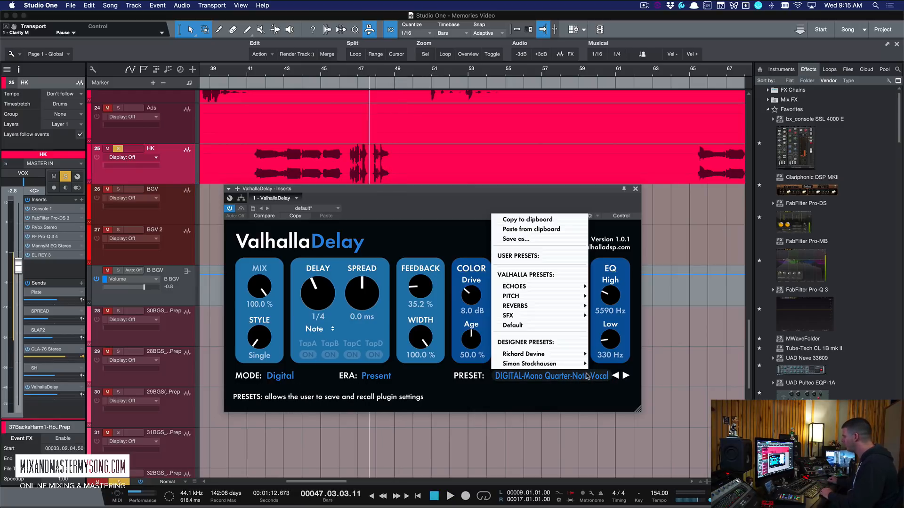
pyautogui.moveTo(570, 287)
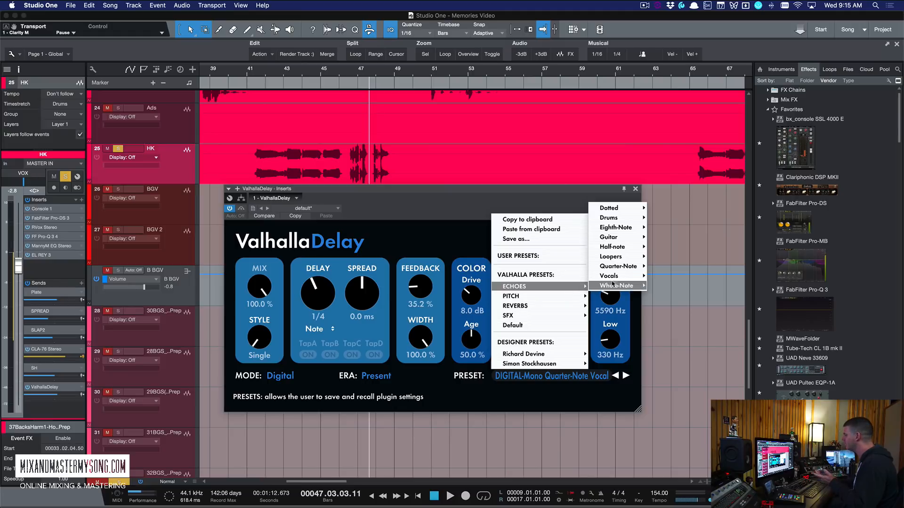
pyautogui.moveTo(624, 266)
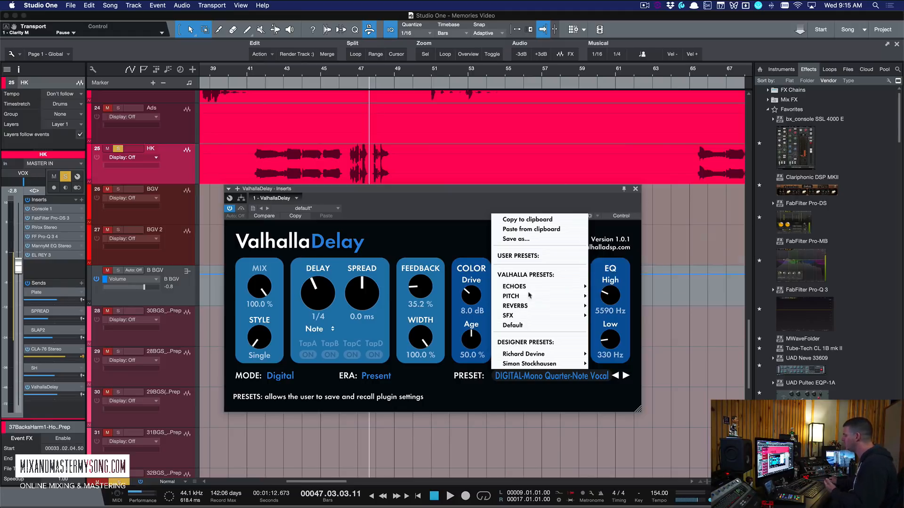
pyautogui.moveTo(517, 316)
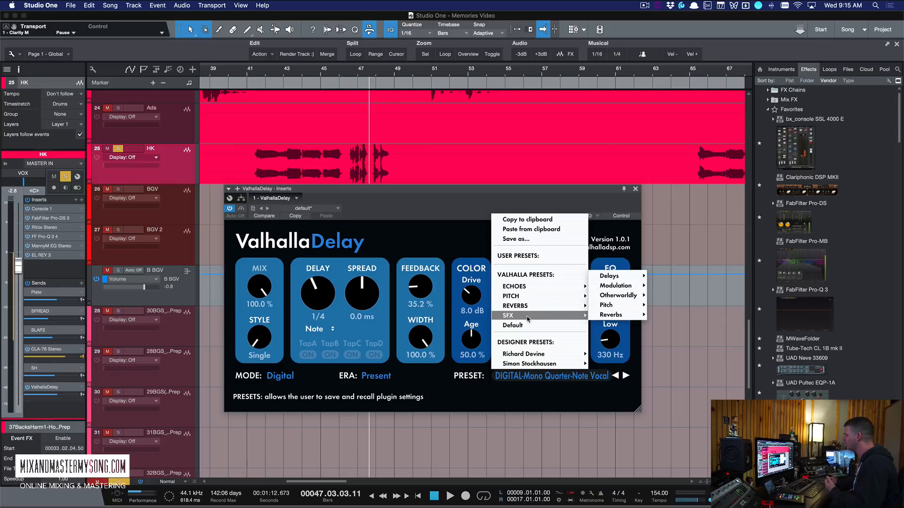
pyautogui.moveTo(532, 300)
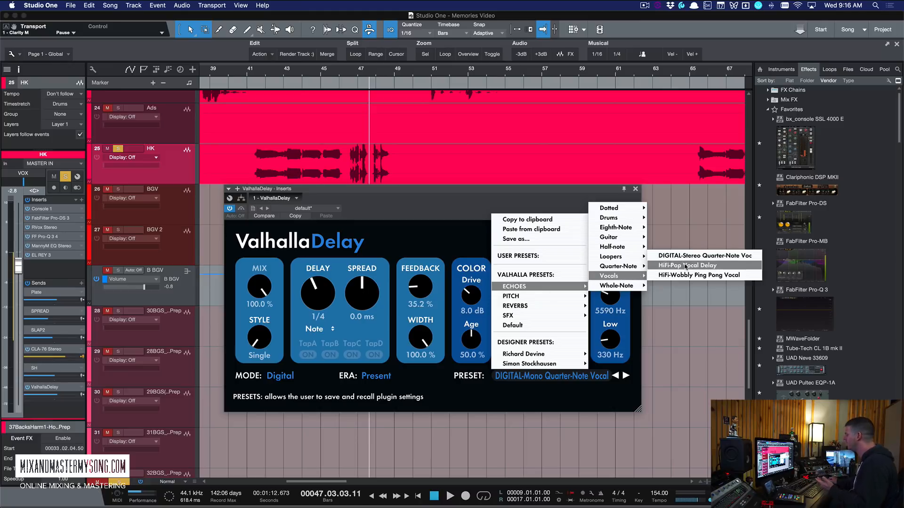
pyautogui.click(685, 267)
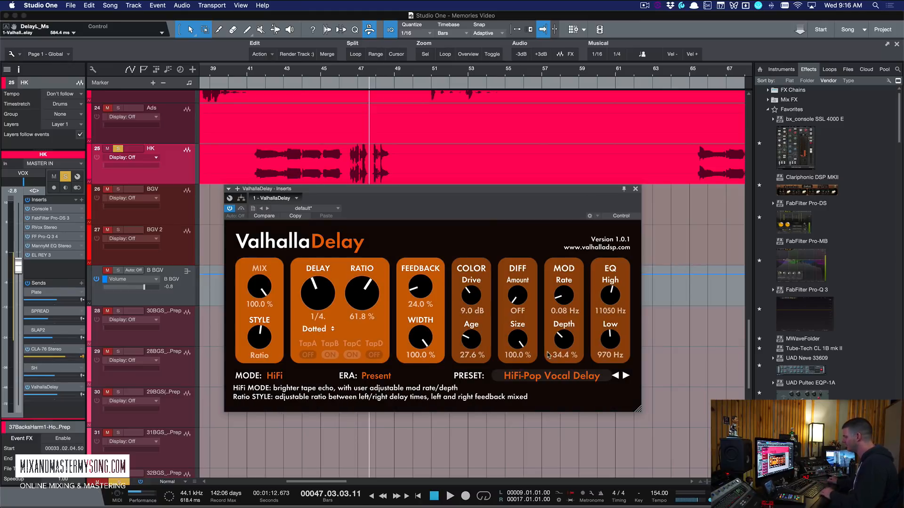
pyautogui.press('space')
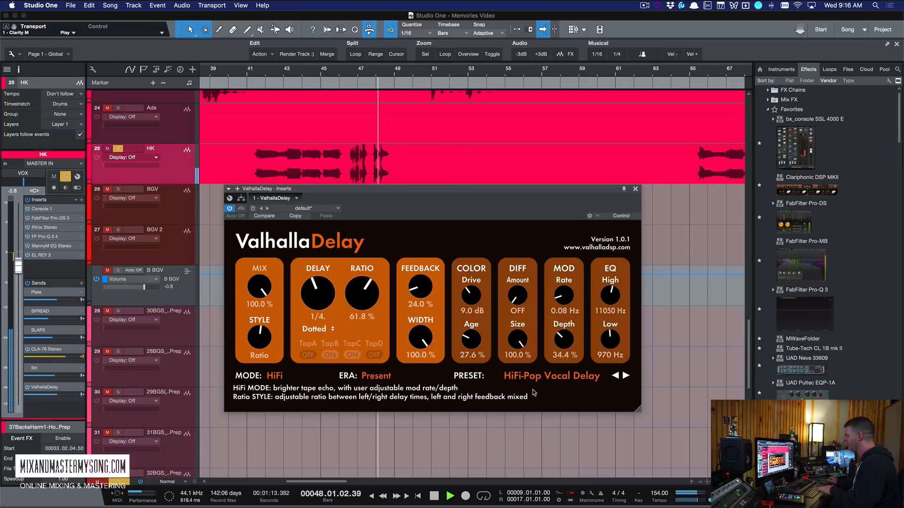
pyautogui.press('space')
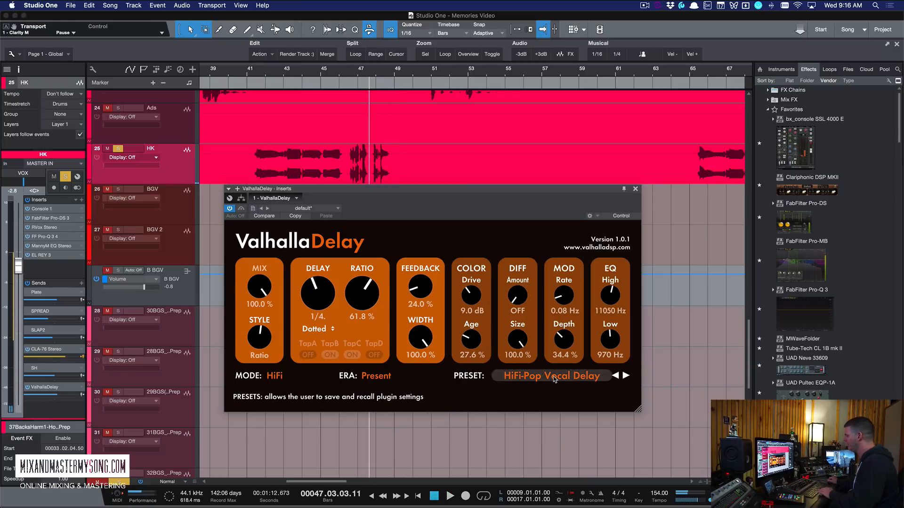
# Step: Load the TAPE-Quarter-note Delay preset from the Quarter-Note echoes and audition it on the vocal
pyautogui.click(554, 381)
pyautogui.moveTo(555, 288)
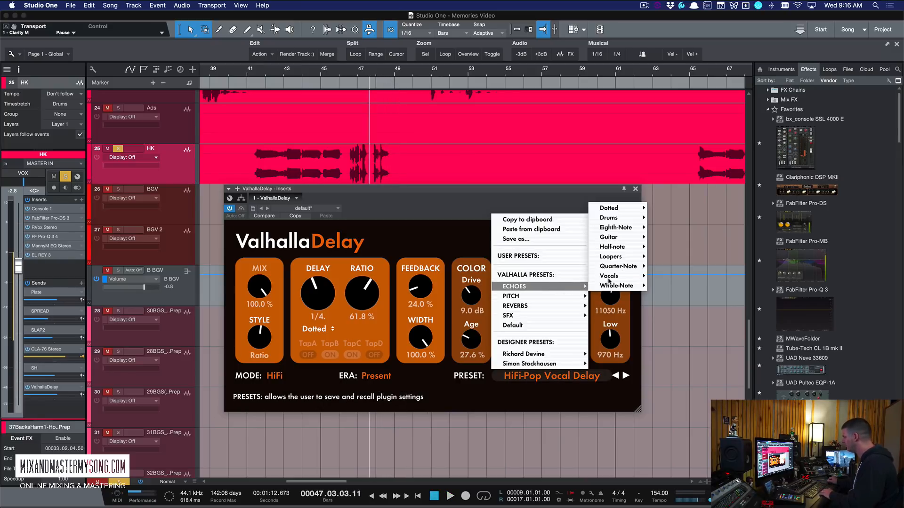
pyautogui.moveTo(617, 266)
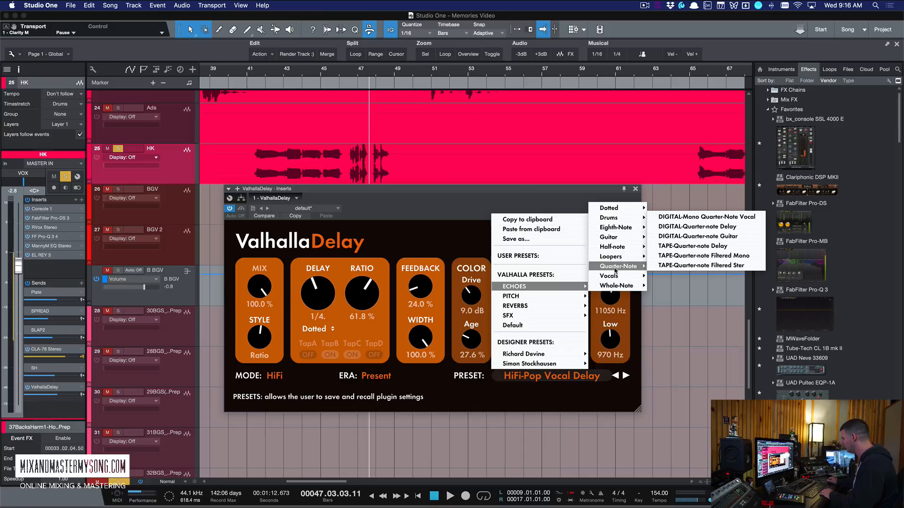
pyautogui.click(692, 245)
pyautogui.press('space')
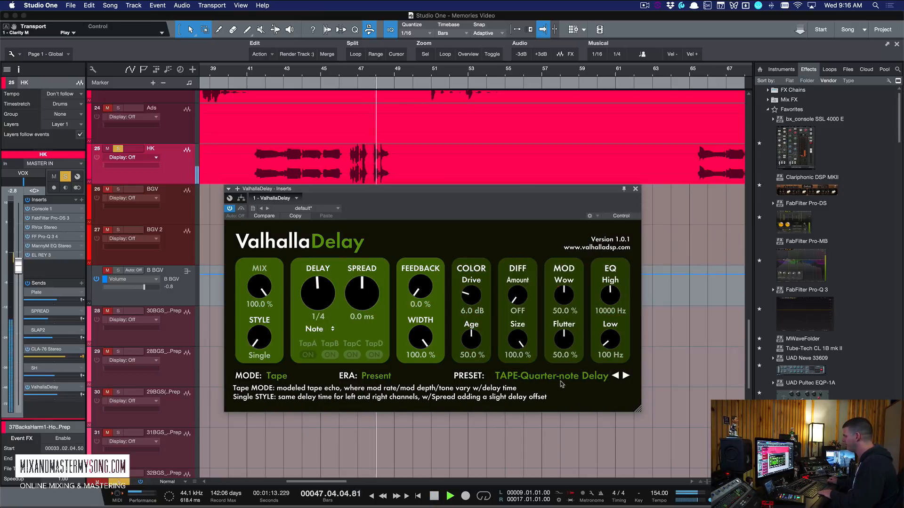
pyautogui.press('space')
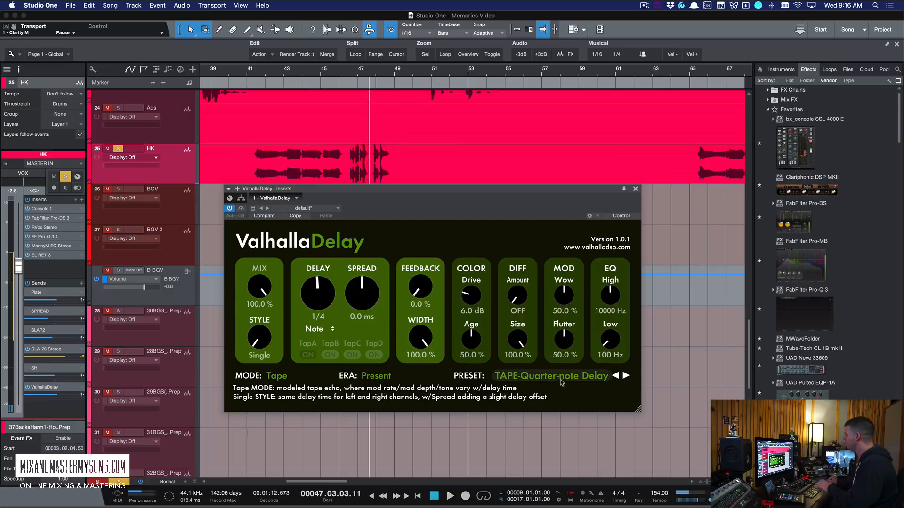
# Step: Load the DIGITAL-Smooth Hall Reverb preset from the Vocals reverbs and audition it, keeping the plug-in window just below the HK track
pyautogui.click(561, 385)
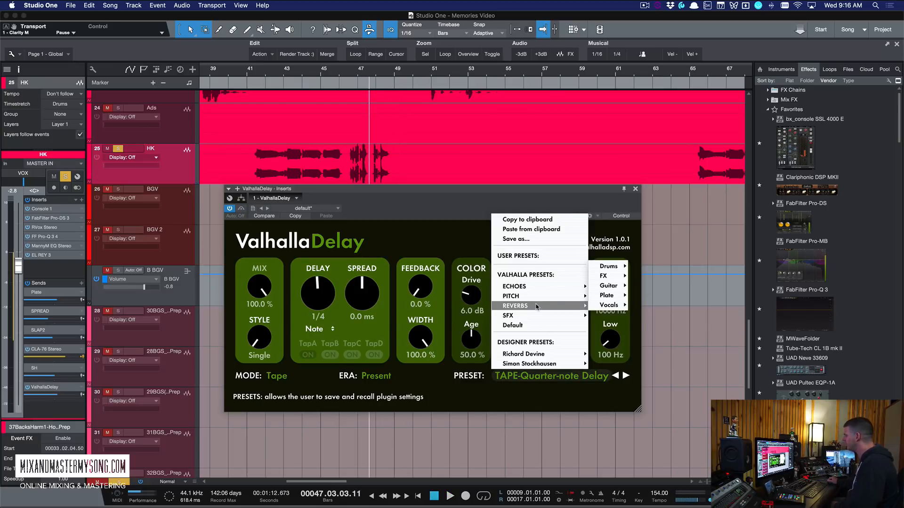
pyautogui.moveTo(598, 284)
pyautogui.moveTo(603, 305)
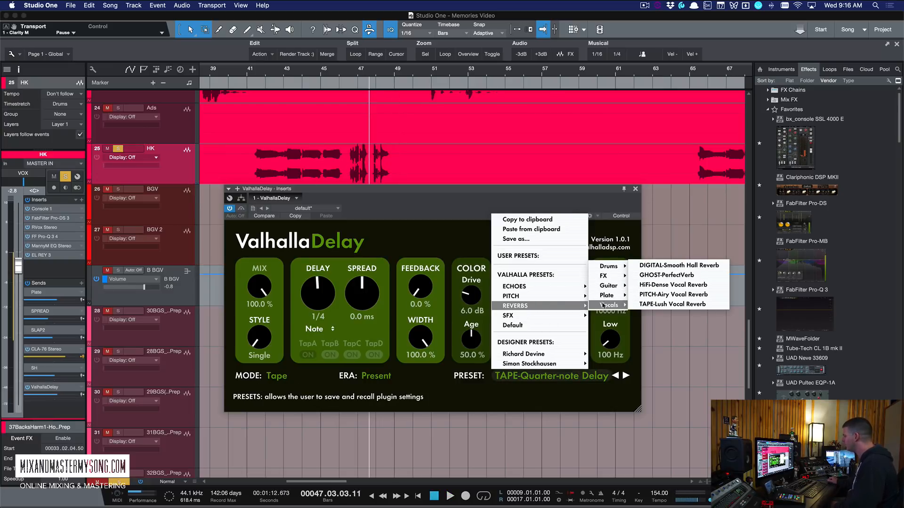
pyautogui.click(643, 266)
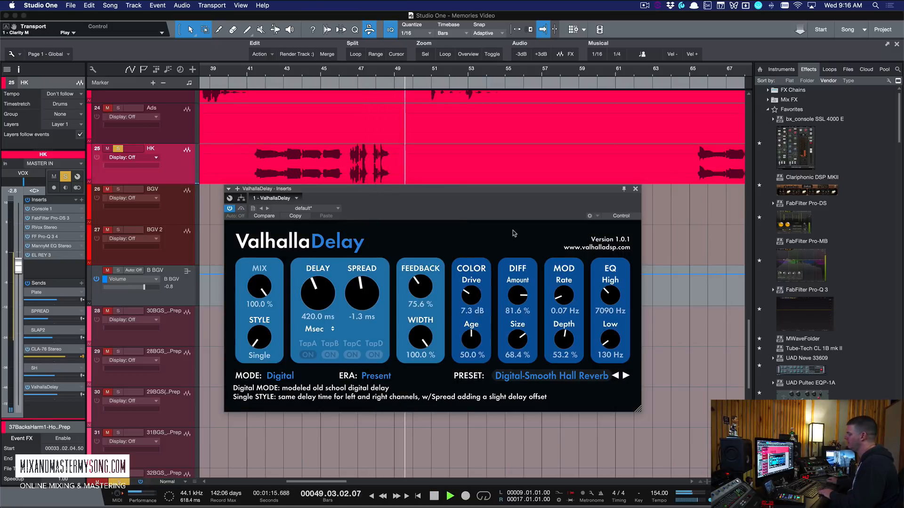
pyautogui.moveTo(520, 193); pyautogui.dragTo(528, 197)
pyautogui.press('space')
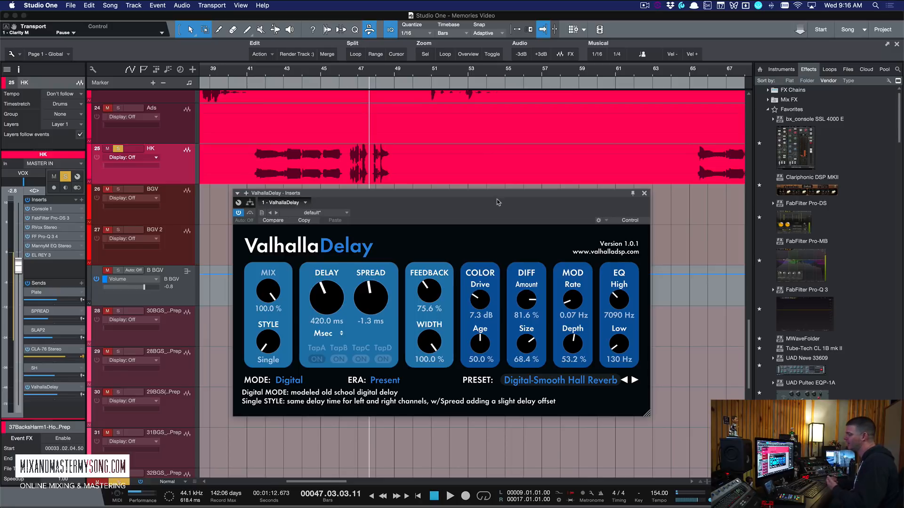
pyautogui.moveTo(497, 197); pyautogui.dragTo(491, 192)
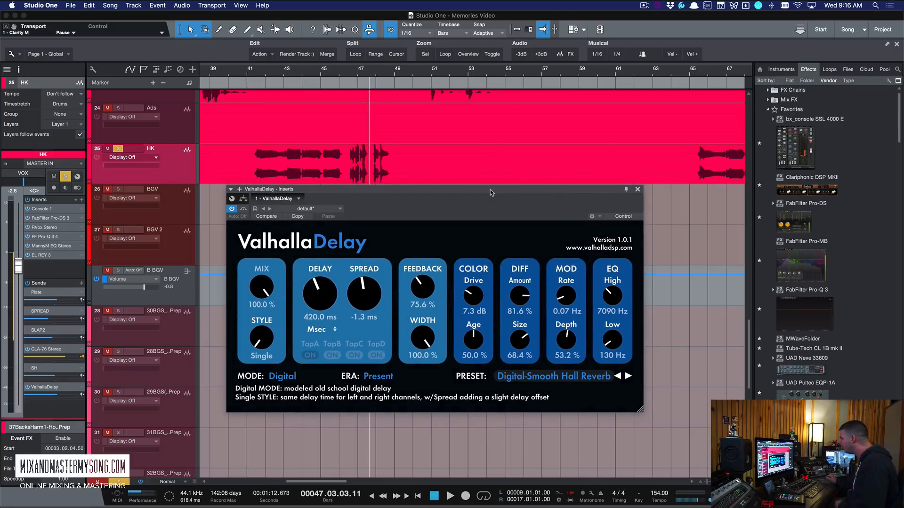
# Step: Browse the SFX presets, load DIGITAL-Reso Flanger from the Modulation group, and audition it on the vocal
pyautogui.click(557, 375)
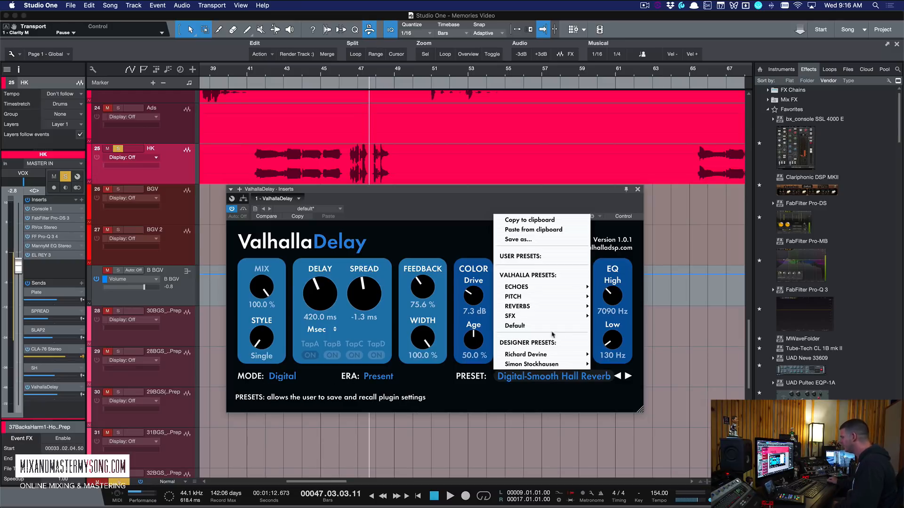
pyautogui.moveTo(551, 307)
pyautogui.moveTo(625, 308)
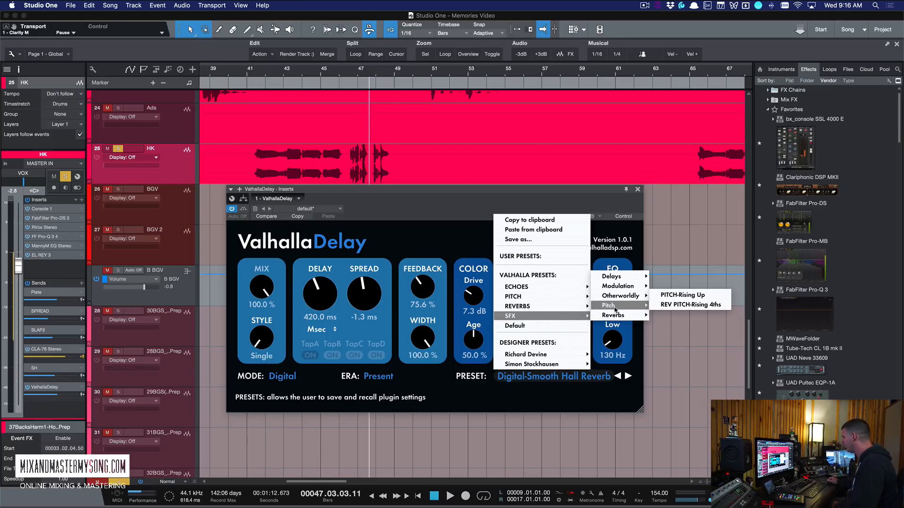
pyautogui.moveTo(618, 286)
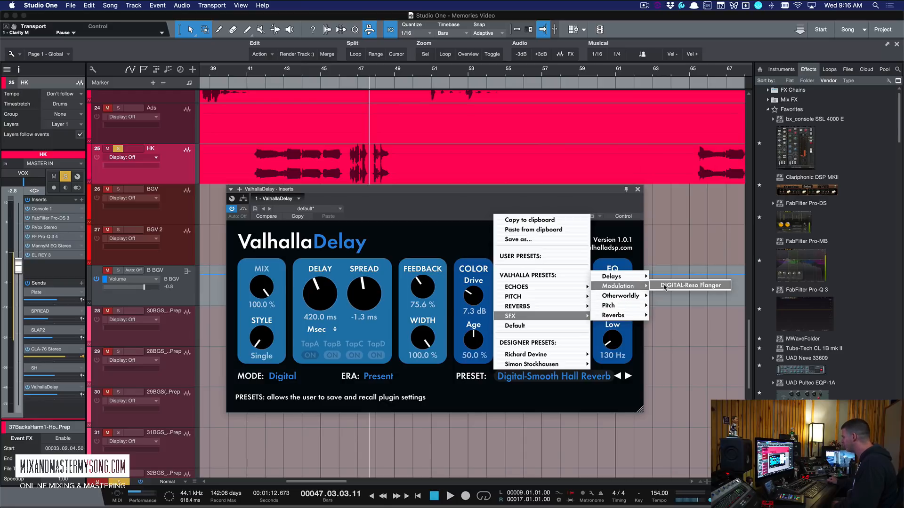
pyautogui.click(685, 286)
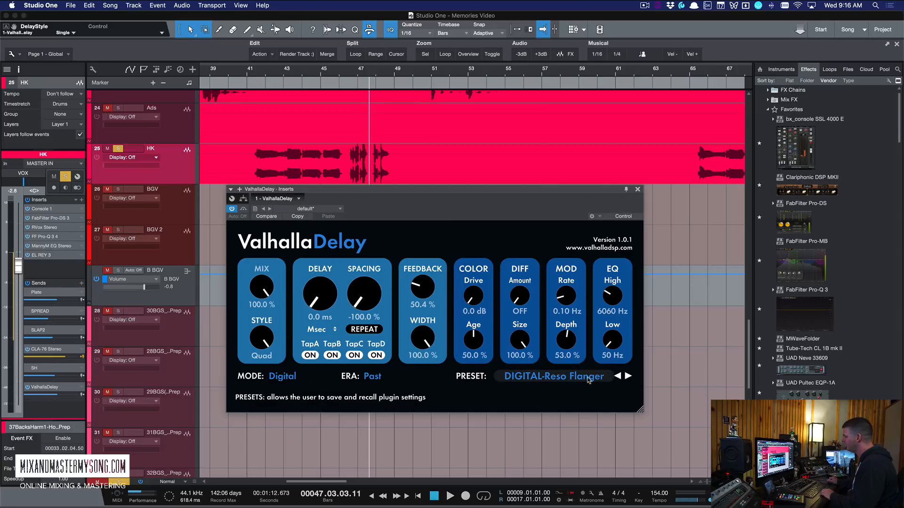
pyautogui.press('space')
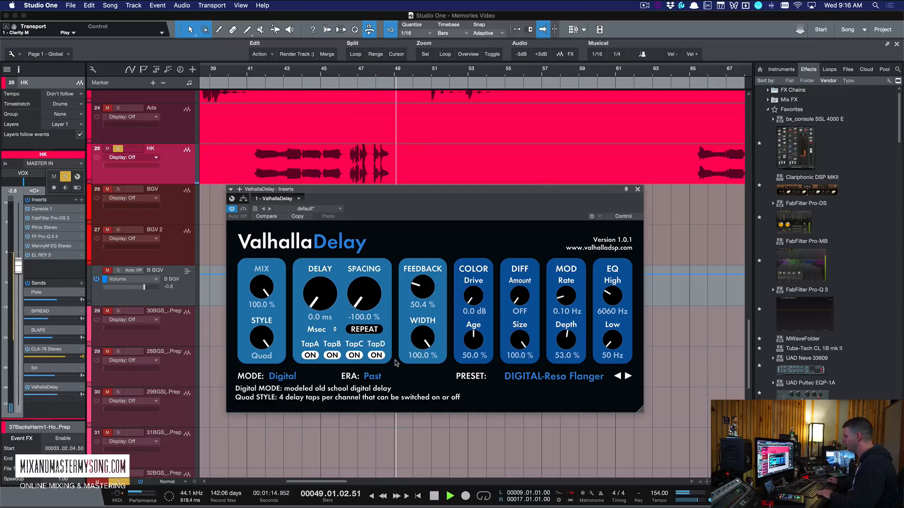
pyautogui.press('space')
pyautogui.press('space')
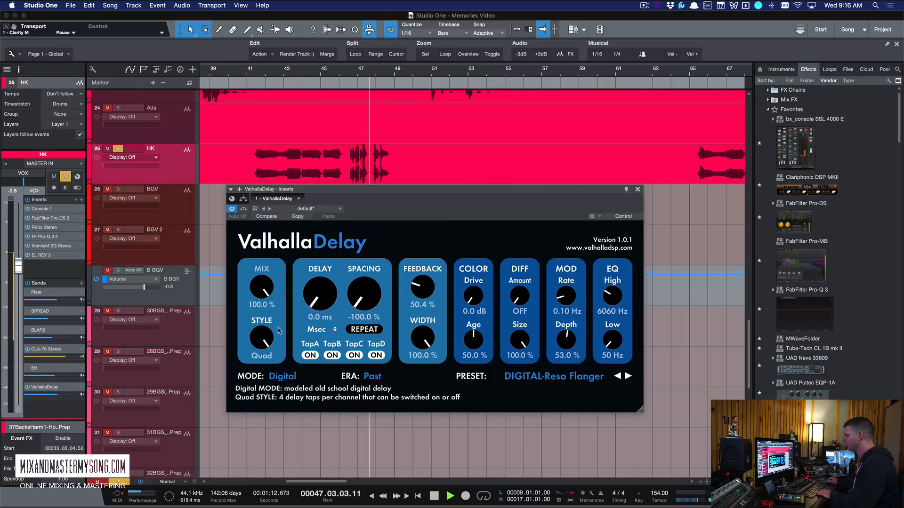
pyautogui.moveTo(38, 395)
pyautogui.mouseDown()
pyautogui.moveTo(57, 395)
pyautogui.moveTo(28, 396)
pyautogui.mouseUp()
pyautogui.press('space')
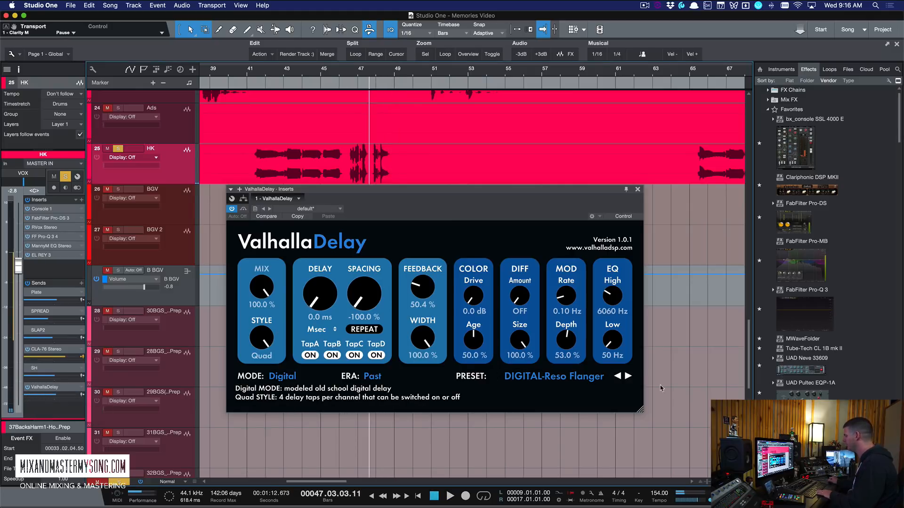
# Step: Advance through the following presets, BBD-The Darkness and DIGITAL-Cygnus X-1, auditioning each on the vocal
pyautogui.click(629, 376)
pyautogui.press('space')
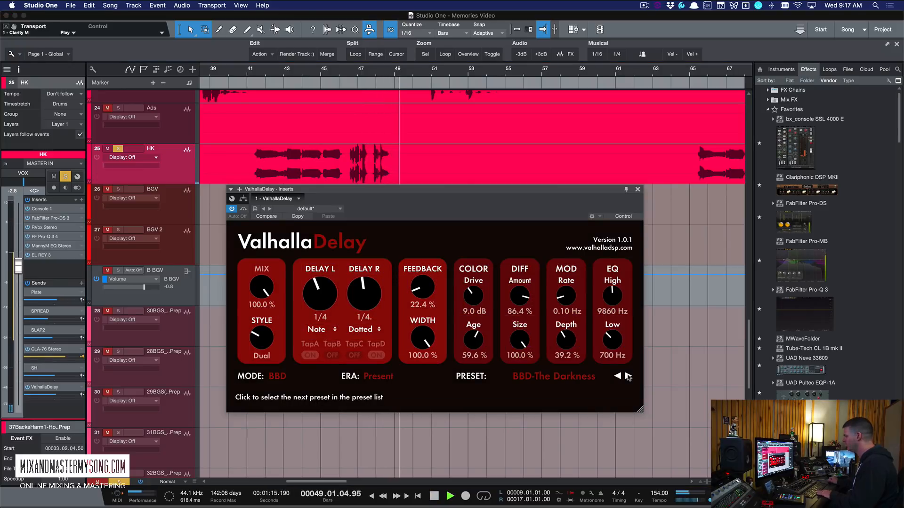
pyautogui.click(628, 376)
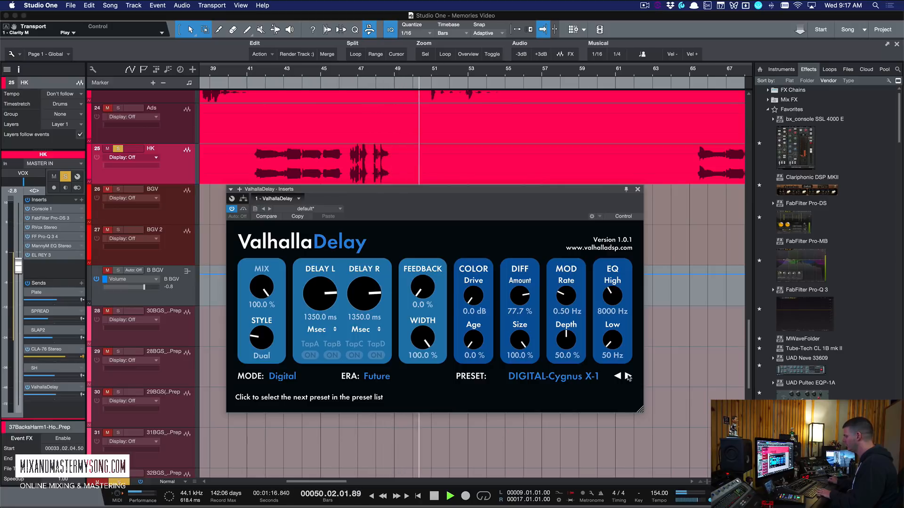
pyautogui.press('space')
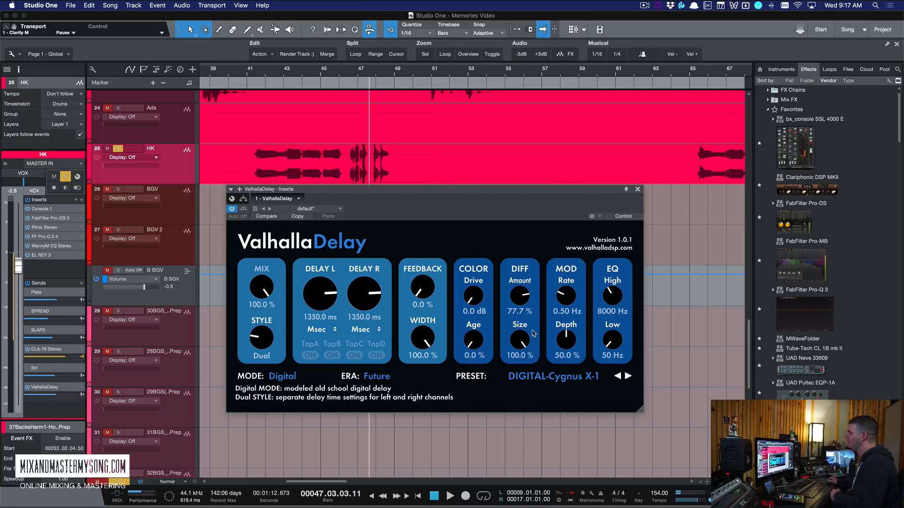
# Step: Cycle the delay era through Past and Present and back to Future
pyautogui.click(369, 369)
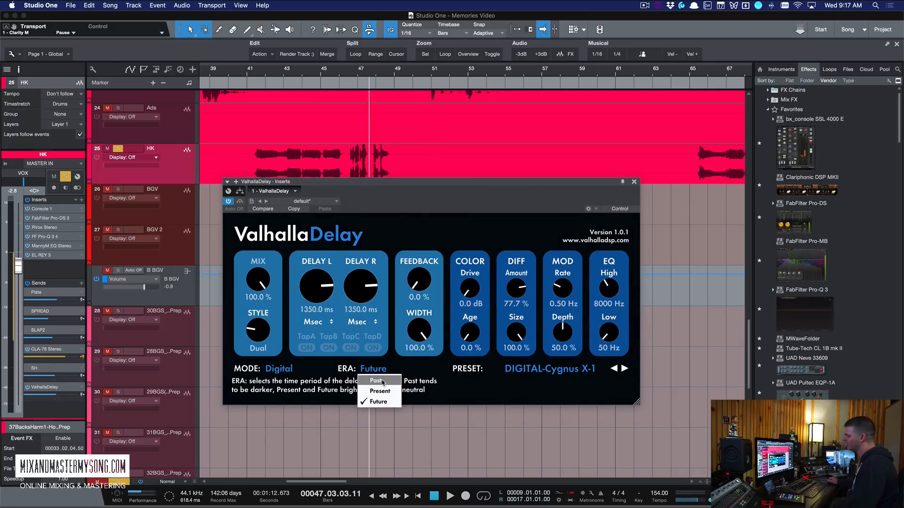
pyautogui.click(380, 372)
pyautogui.click(375, 371)
pyautogui.click(376, 391)
pyautogui.click(376, 370)
pyautogui.click(378, 402)
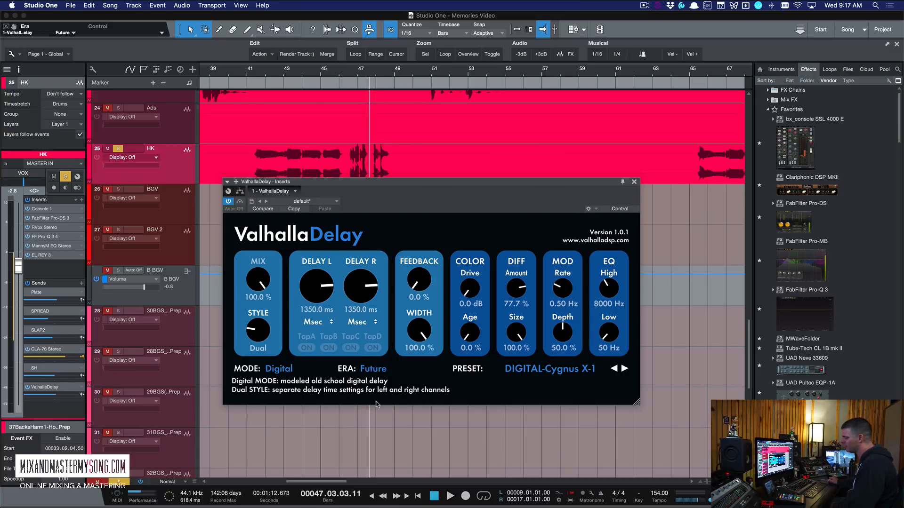
# Step: Switch the delay era to Past and then set it to Present
pyautogui.click(375, 369)
pyautogui.click(375, 382)
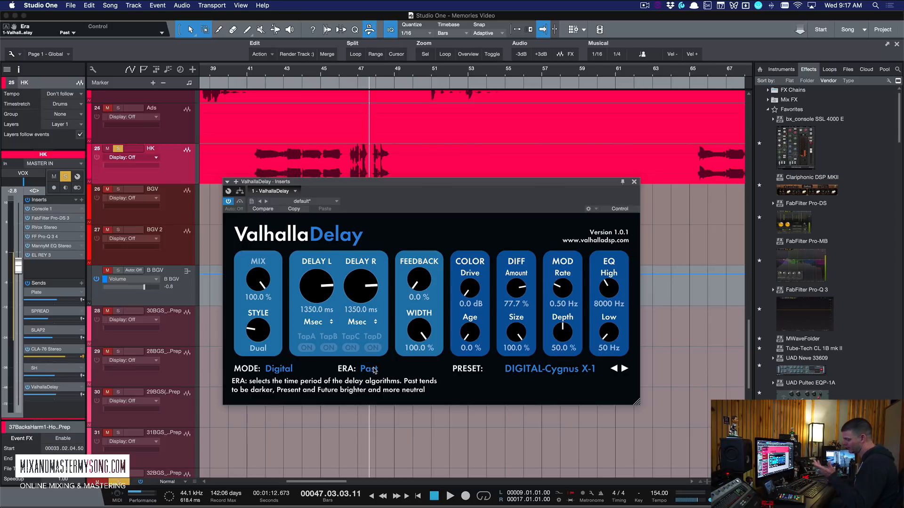
pyautogui.click(369, 369)
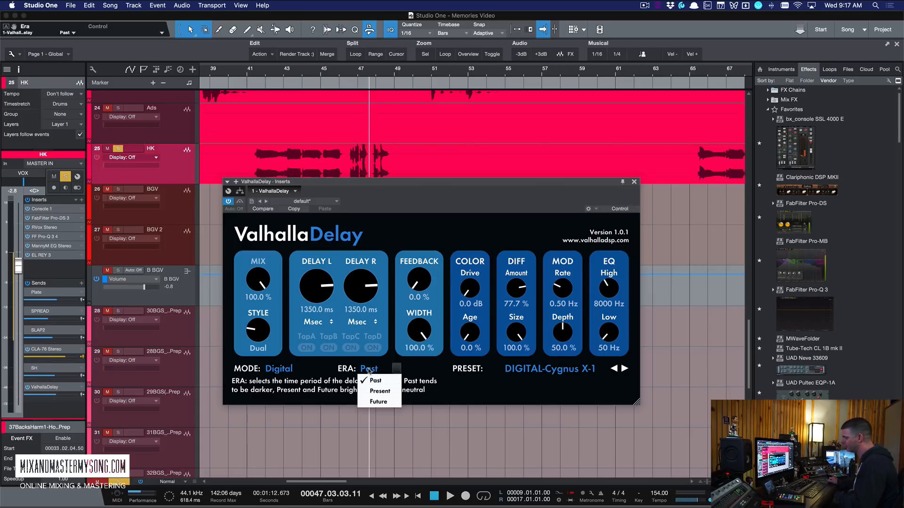
pyautogui.click(374, 392)
pyautogui.click(369, 373)
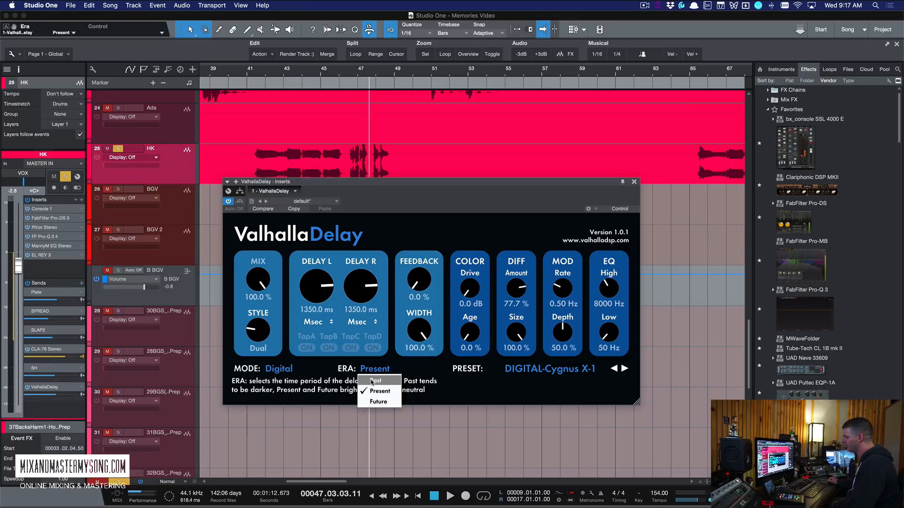
pyautogui.click(370, 373)
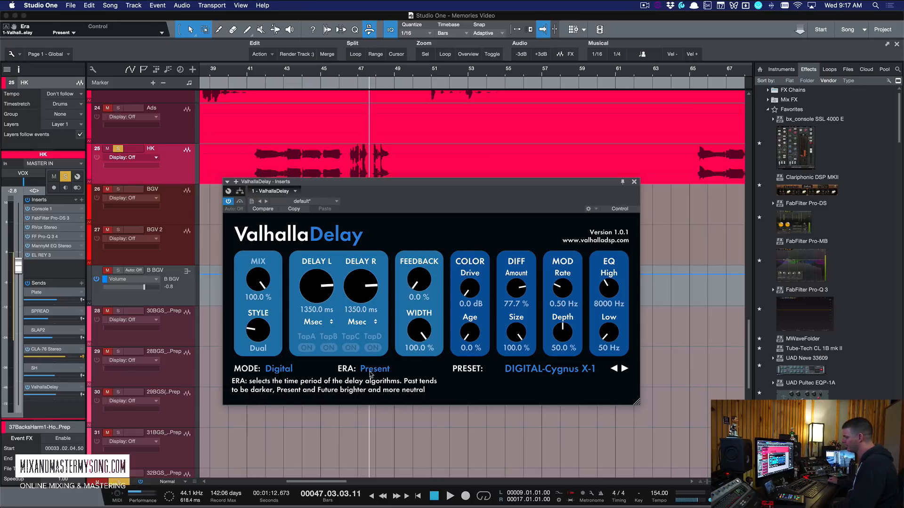